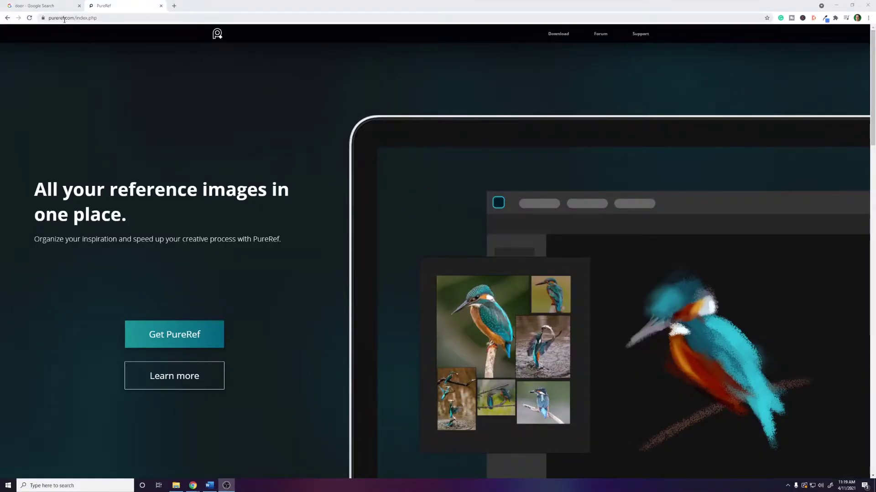
- Open the PureRef download page and keep the Windows 64bit (x64) installer as the platform
left_click(559, 35)
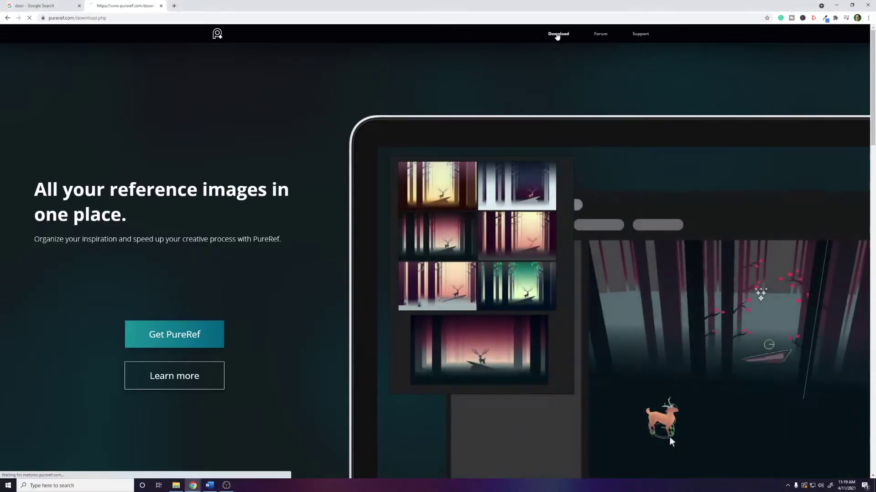
scroll(245, 190, "down", 2)
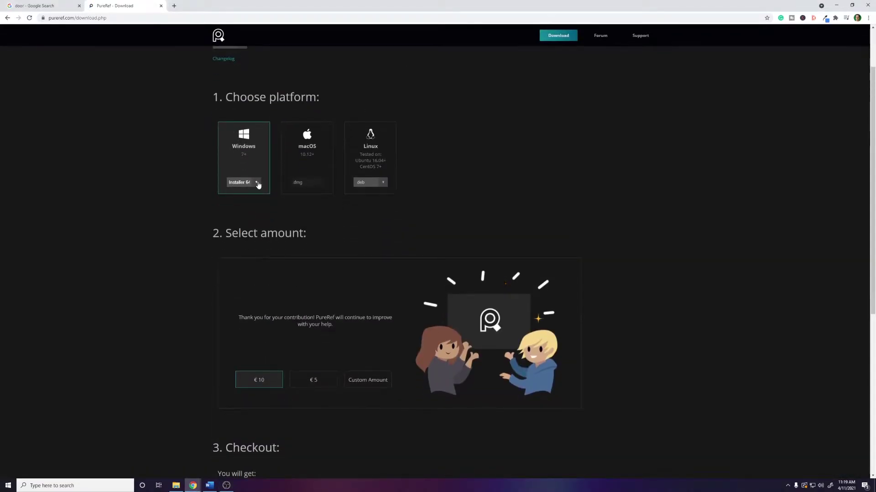
left_click(255, 183)
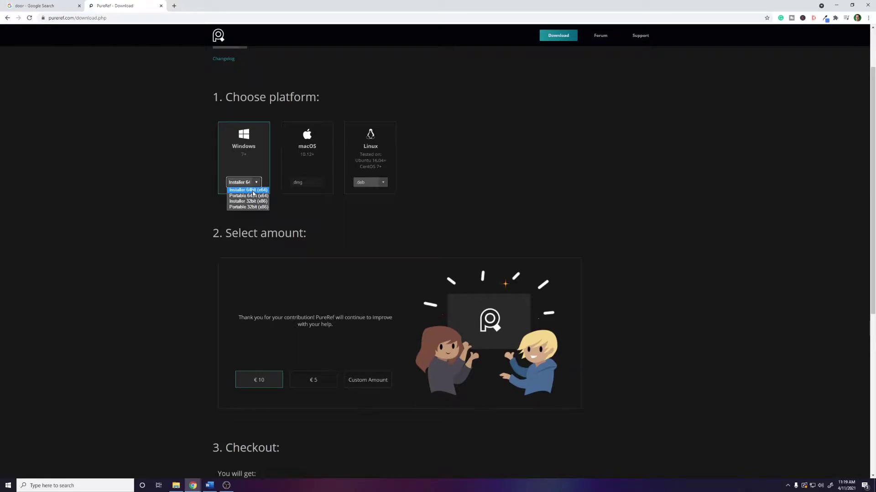
left_click(157, 184)
scroll(216, 206, "down", 3)
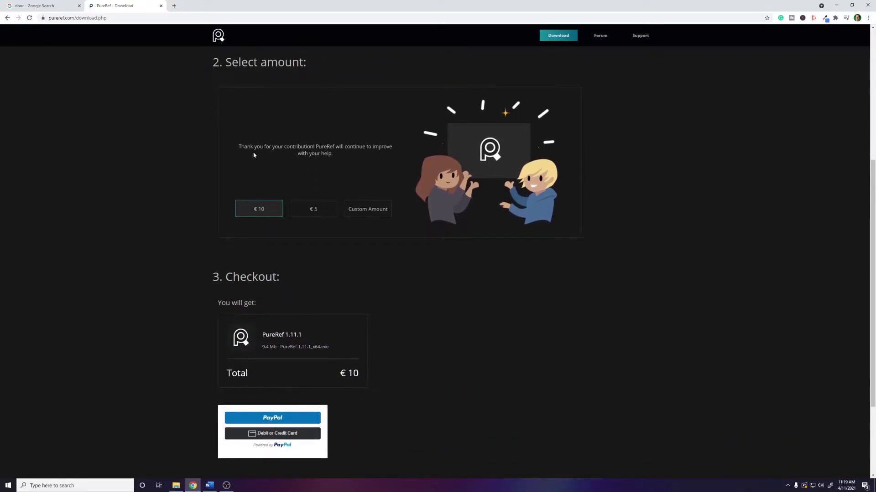
- Set a custom contribution amount of € 0, download PureRef 1.11.1 and launch the downloaded installer
left_click(358, 209)
double_click(369, 209)
type("0")
left_click(444, 285)
scroll(444, 286, "down", 2)
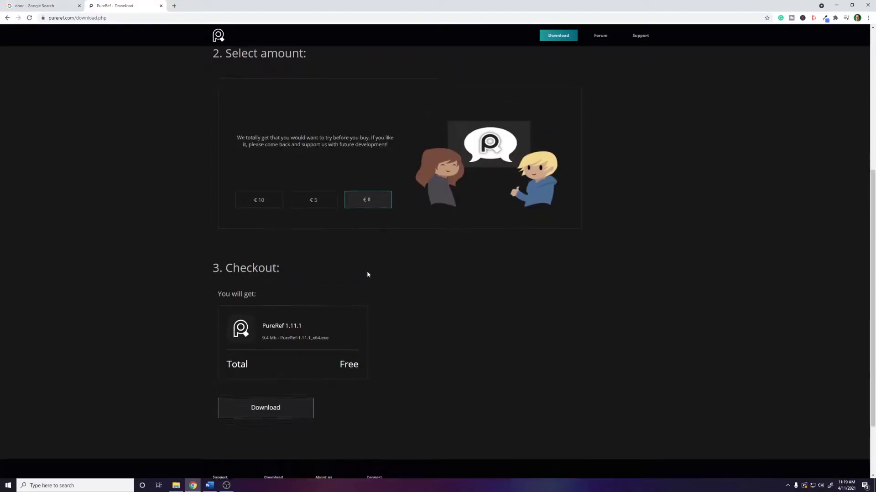
left_click(275, 326)
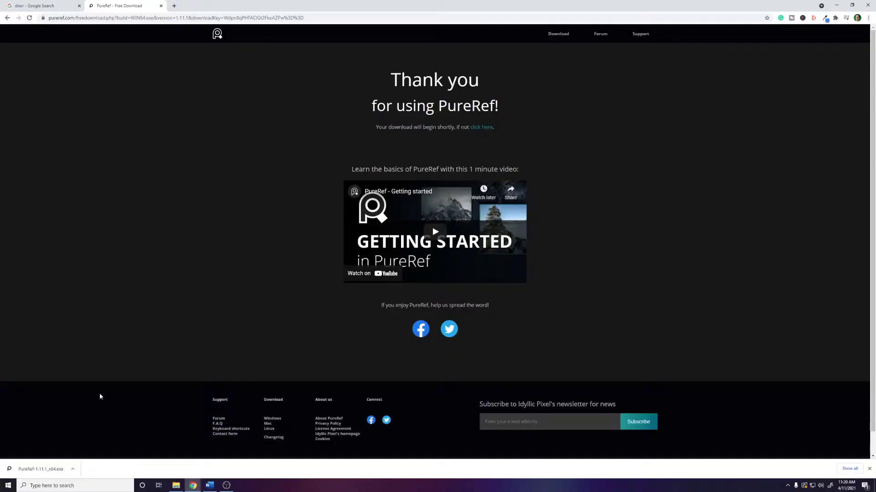
left_click(40, 469)
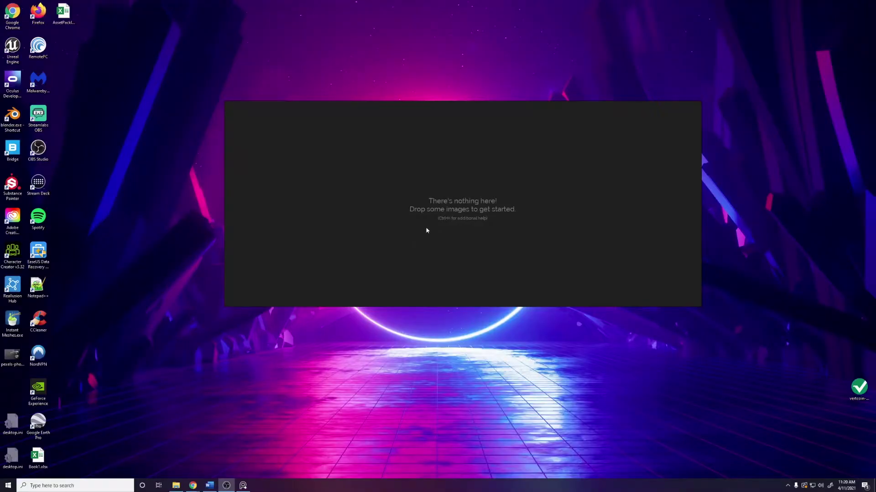
- Move the empty PureRef window around the desktop and maximize it
mouse_move(475, 125)
left_mouse_down()
mouse_move(477, 135)
mouse_move(475, 112)
left_mouse_up()
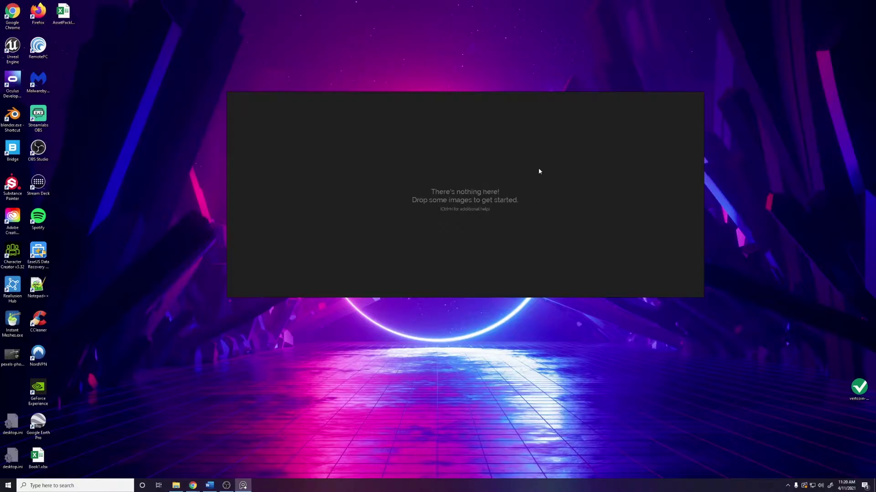
left_click_drag(514, 123, 430, 130)
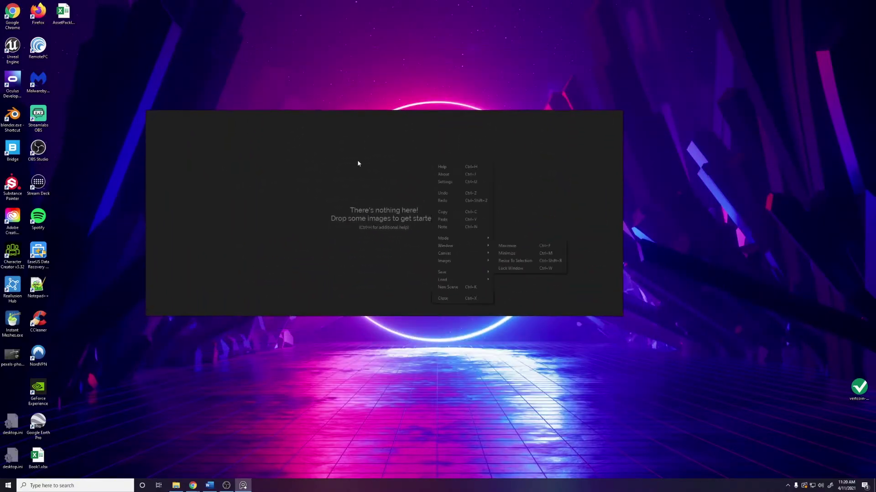
left_click(354, 151)
right_click(440, 156)
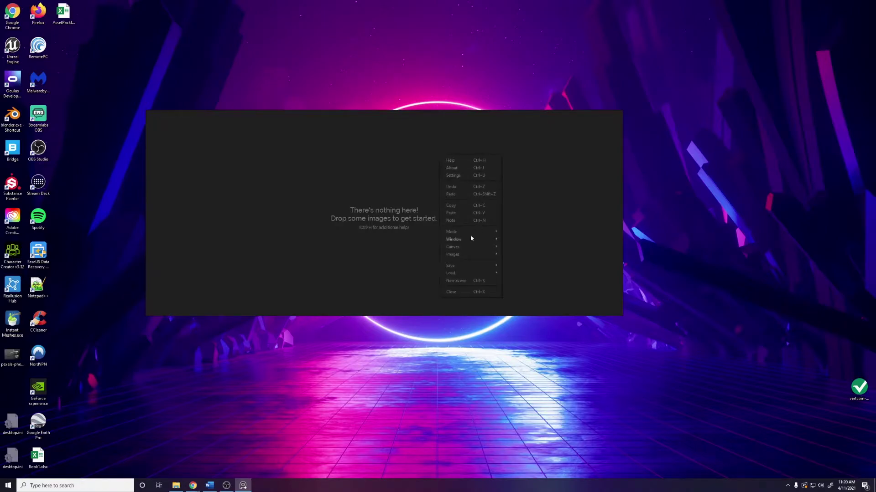
mouse_move(468, 241)
left_click(520, 240)
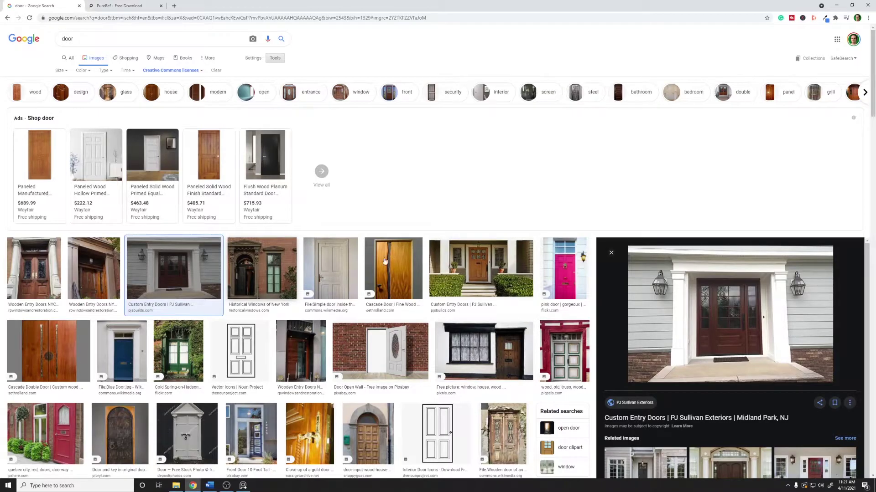
- Copy door photos from the Google image results in Chrome onto the PureRef board
right_click(694, 296)
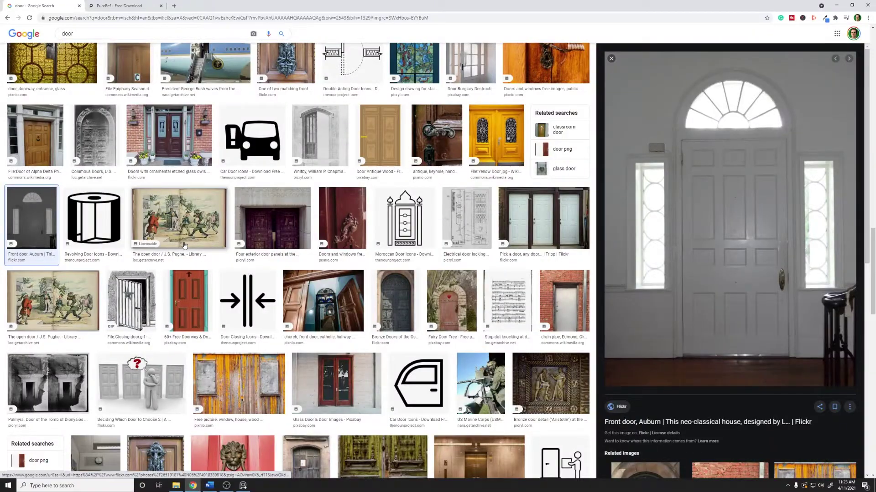
scroll(61, 316, "down", 15)
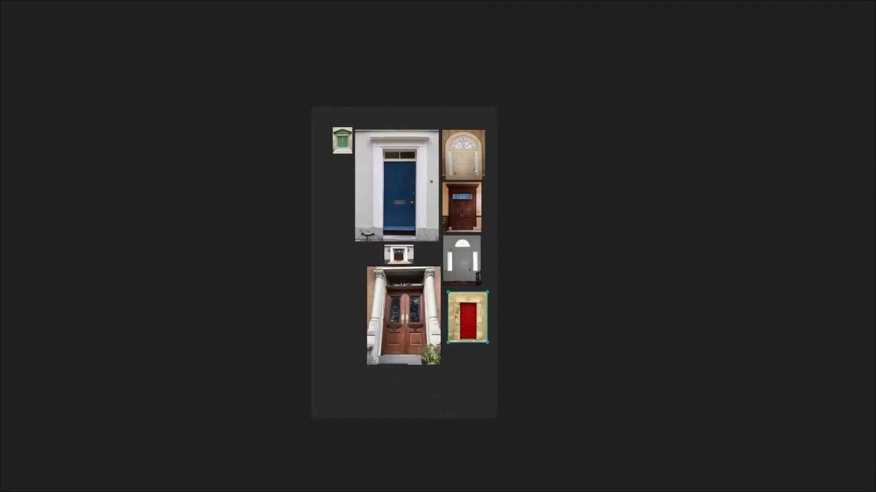
left_click(477, 357)
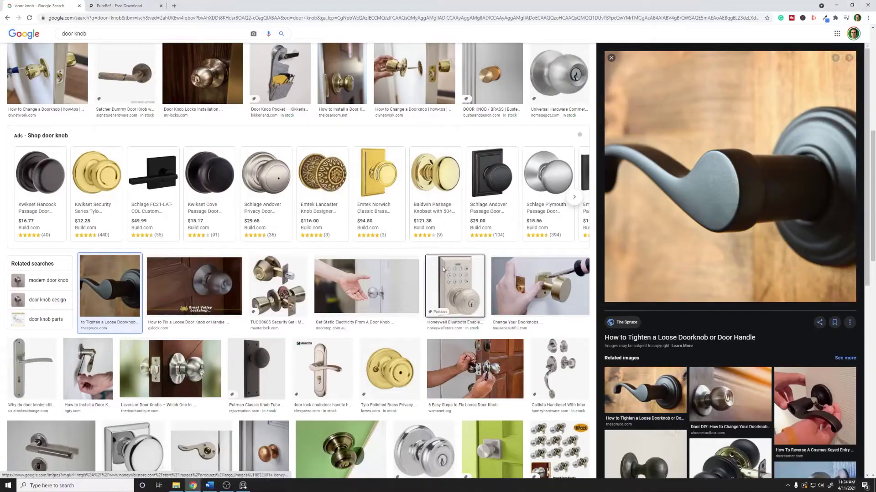
- Paste door knob and handle photos from the Google image results below the door photos in PureRef
key("ctrl+v")
key("ctrl+v")
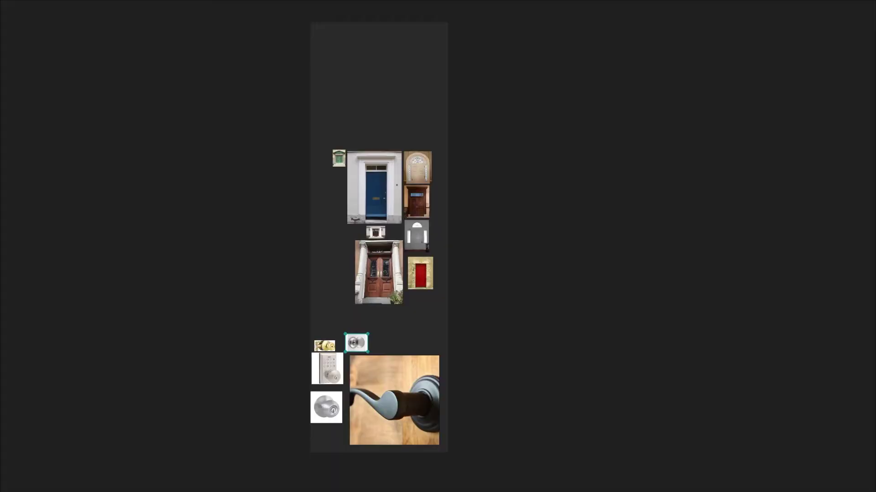
key("ctrl+v")
key("ctrl+v")
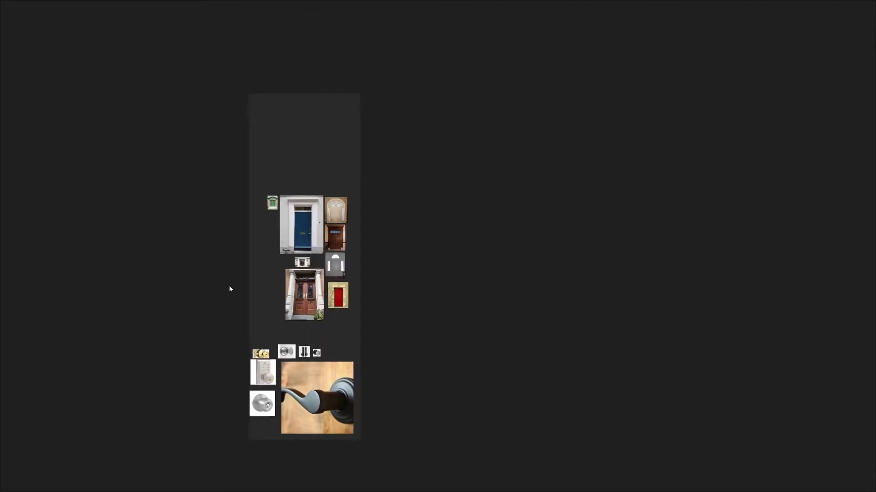
left_click_drag(229, 286, 243, 278)
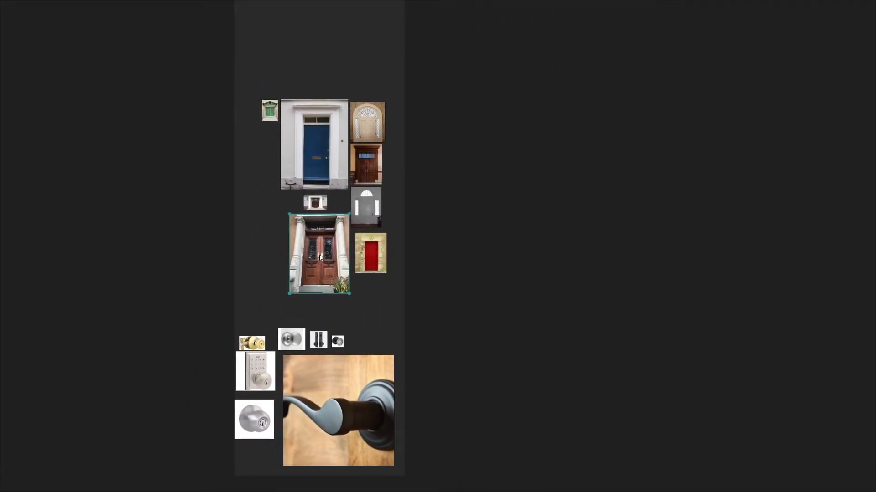
- Nudge the brown double-door photo and examine the blue door and the door knob photos up close
mouse_move(319, 256)
left_mouse_down()
mouse_move(321, 269)
mouse_move(288, 259)
mouse_move(288, 274)
mouse_move(306, 272)
mouse_move(316, 256)
left_mouse_up()
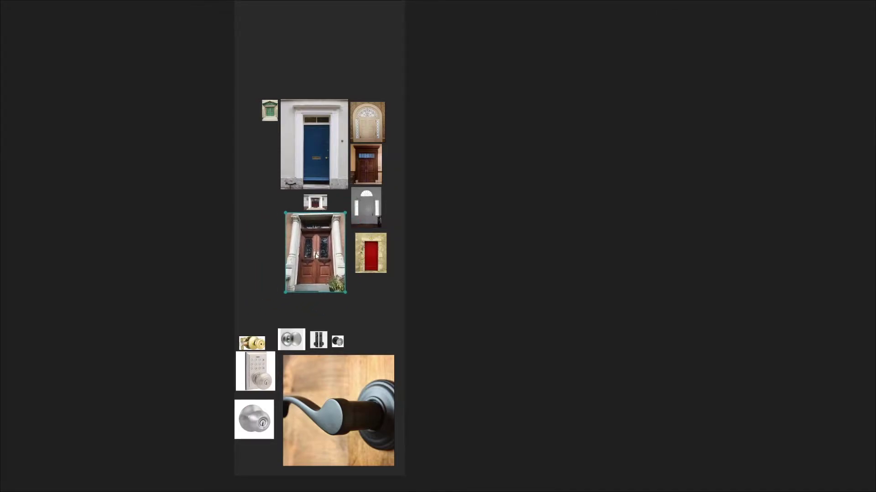
left_click(314, 162)
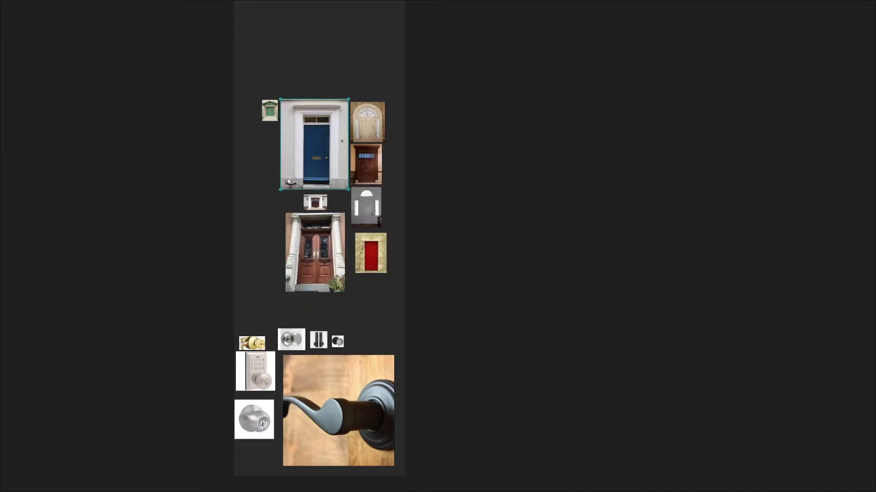
double_click(317, 157)
double_click(406, 209)
scroll(360, 283, "down", 3)
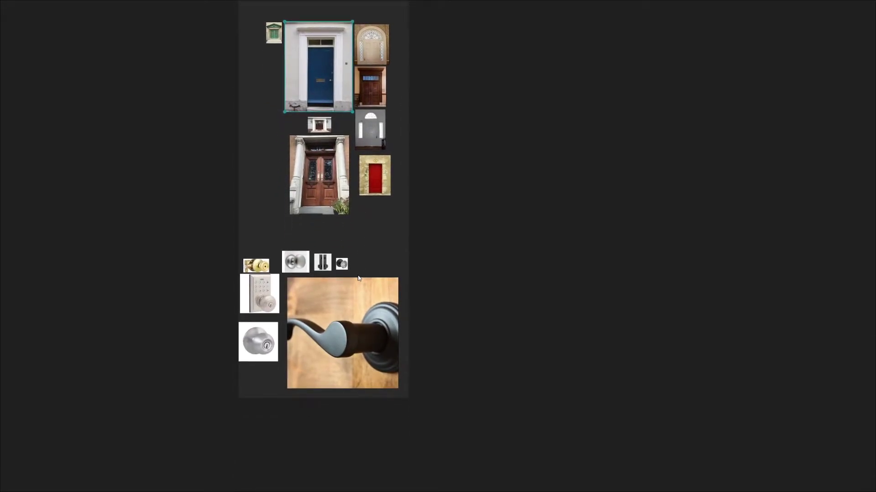
scroll(327, 325, "up", 2)
scroll(327, 324, "up", 2)
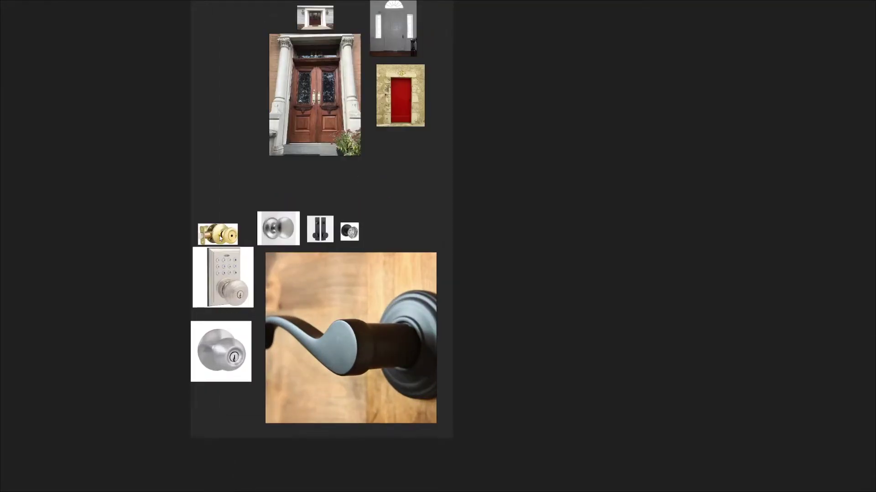
left_click(294, 232)
left_click(353, 291)
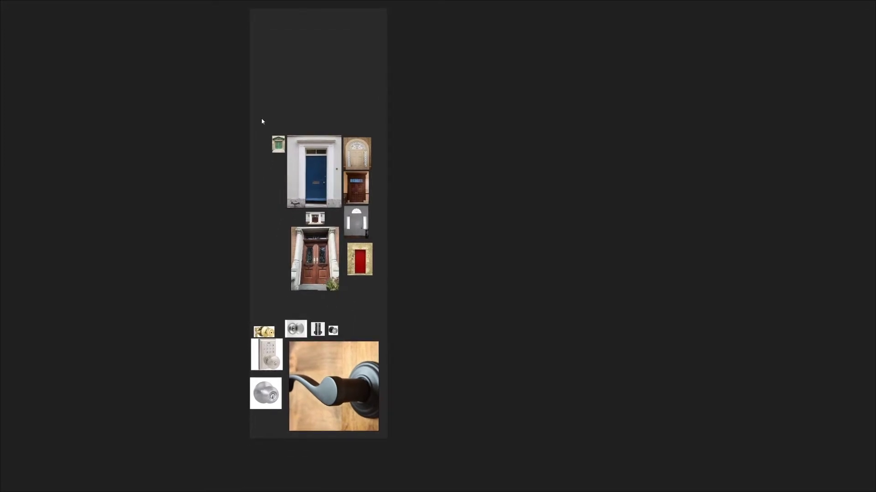
- Select all the door photos, normalize them by width and arrange them with the Optimal layout
left_click_drag(263, 121, 376, 288)
right_click(316, 249)
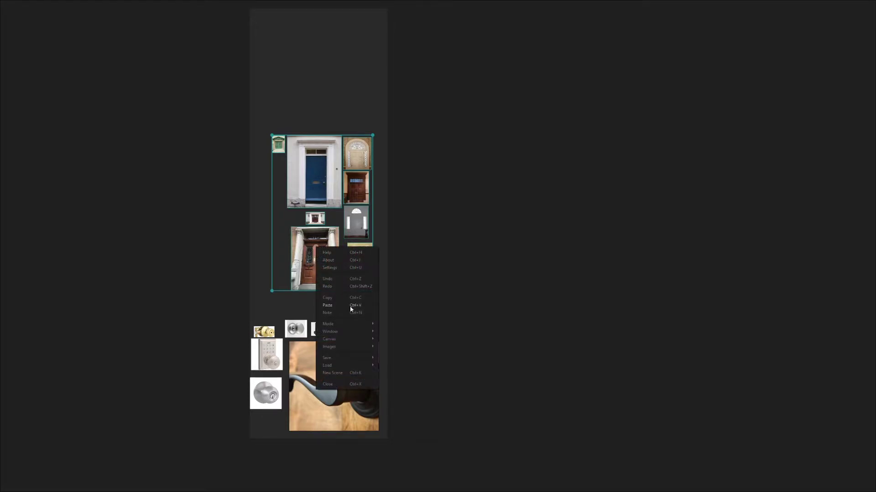
mouse_move(348, 351)
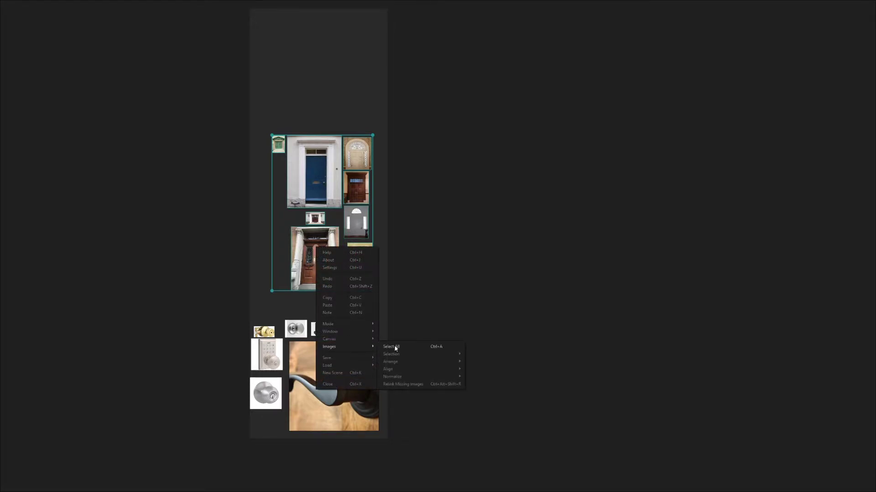
mouse_move(420, 379)
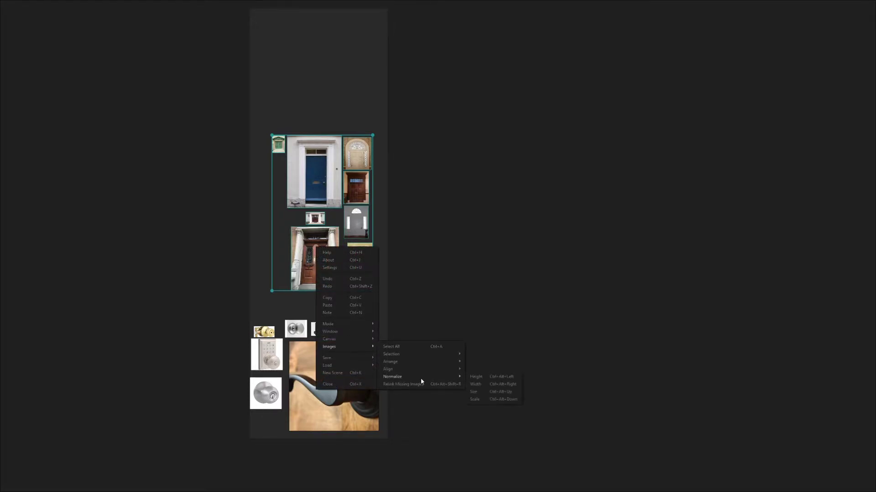
left_click(506, 386)
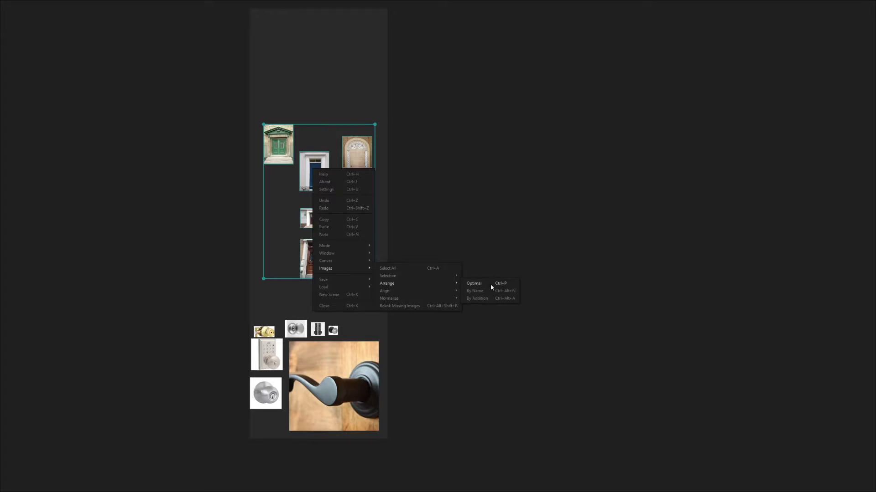
left_click(474, 284)
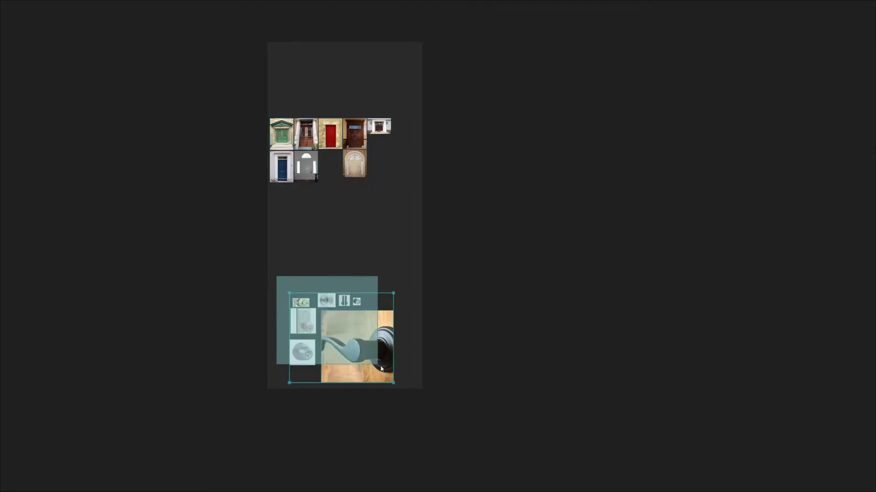
- Normalize the selected door knob photos by width and move the group up toward the doors
right_click(365, 367)
mouse_move(398, 444)
mouse_move(483, 476)
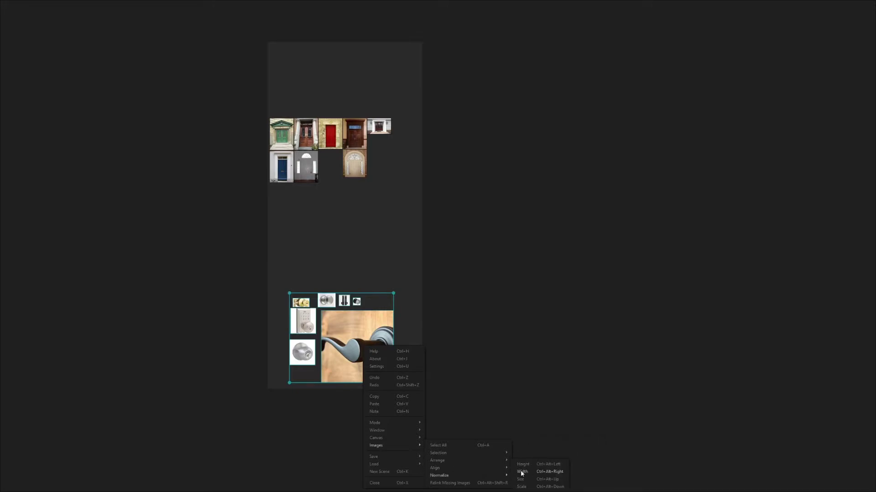
left_click(521, 473)
left_click_drag(375, 362, 368, 333)
- Arrange the door knob photos with the Optimal layout and optimize the canvas to fit the images
right_click(371, 335)
mouse_move(371, 415)
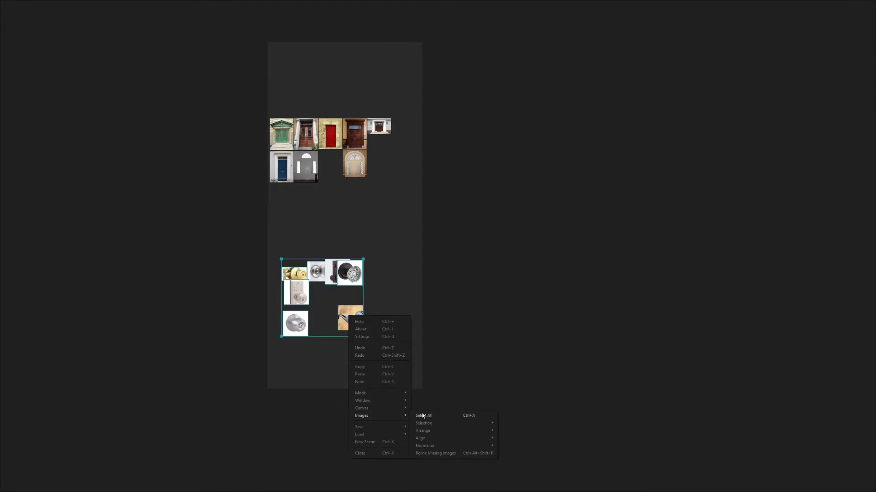
mouse_move(450, 431)
left_click(519, 428)
scroll(365, 344, "up", 2)
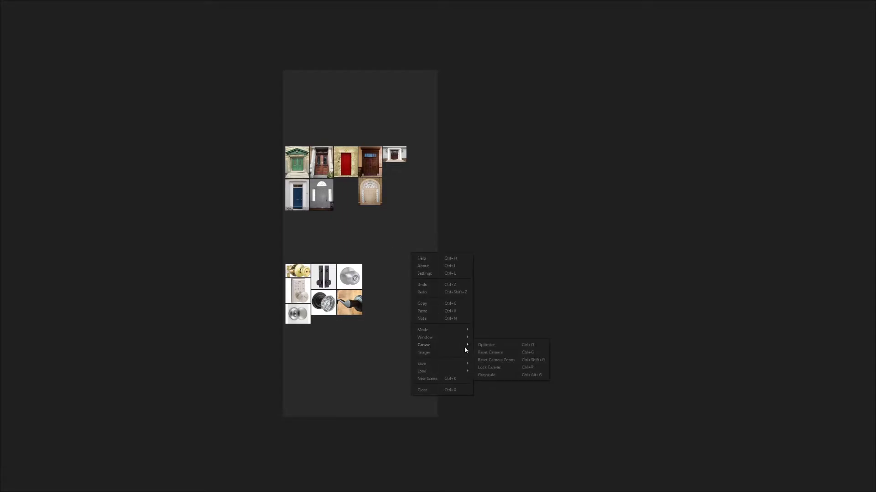
left_click(500, 347)
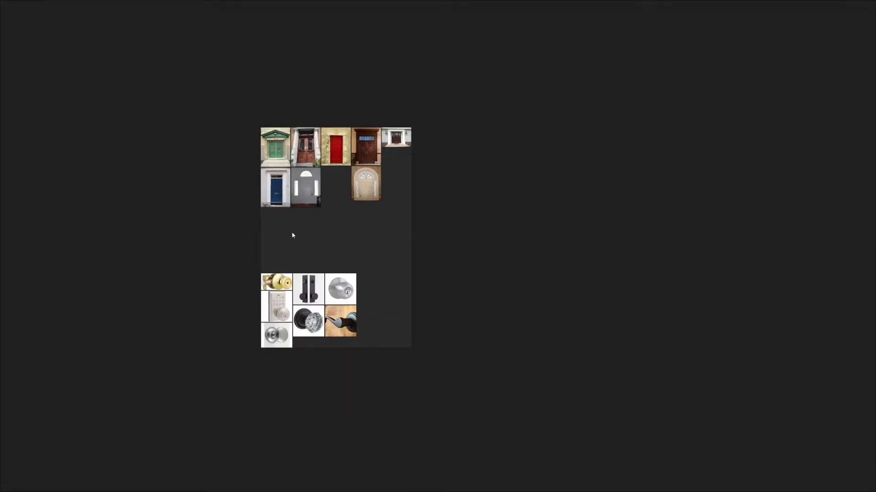
- Rearrange the door photos into two rows of four and move them closer to the door knob group
right_click(270, 140)
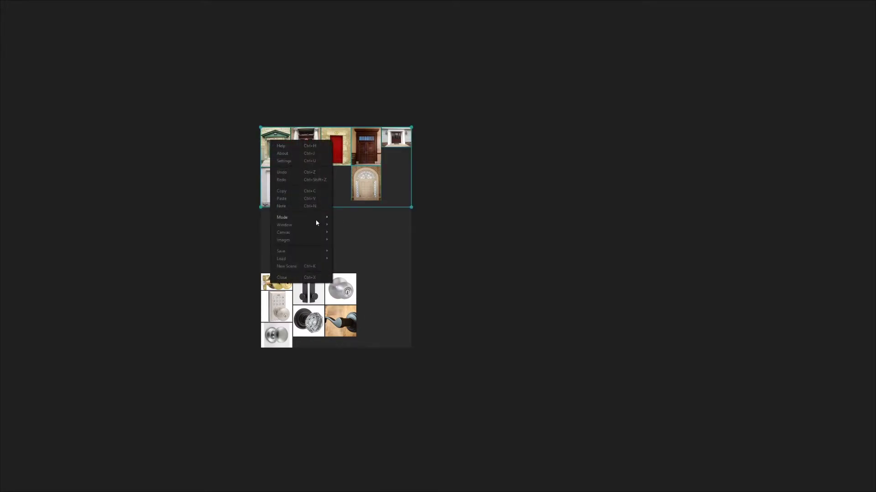
mouse_move(304, 232)
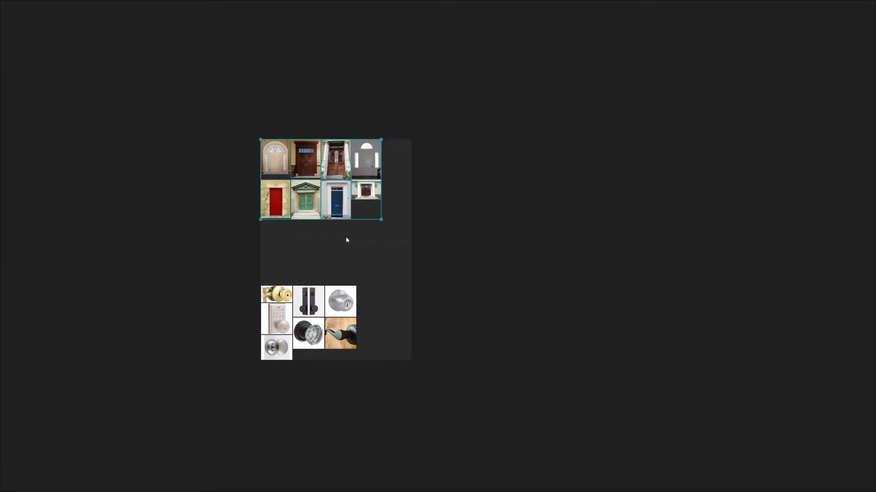
left_click_drag(329, 232, 324, 275)
scroll(319, 278, "down", 2)
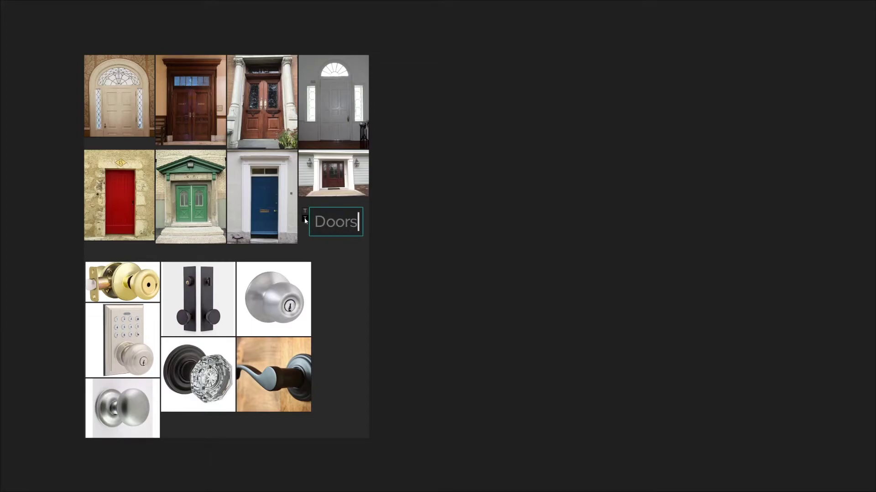
- Give the "Doors" note a green background color
left_click(306, 220)
left_click(445, 166)
left_click(464, 243)
left_click(424, 296)
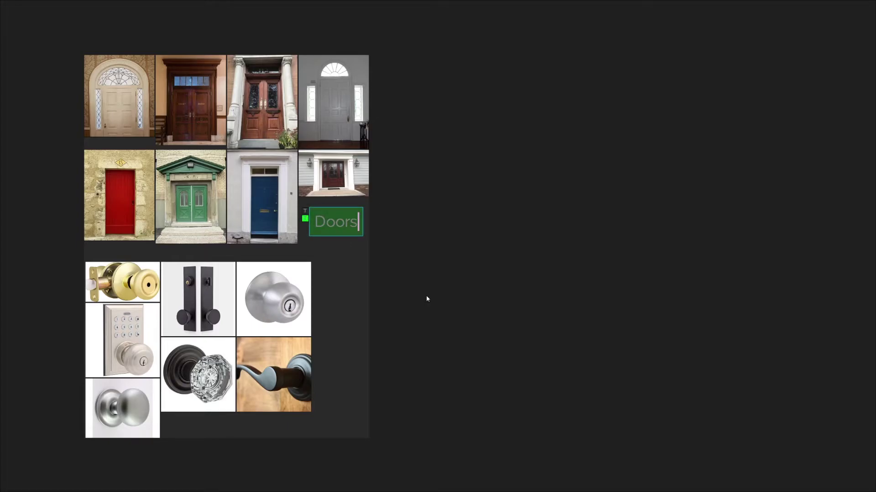
- Place the "Doors" note beside the upper row of door photos and turn on the maximized window mode
scroll(339, 263, "down", 3)
left_click_drag(336, 244, 369, 165)
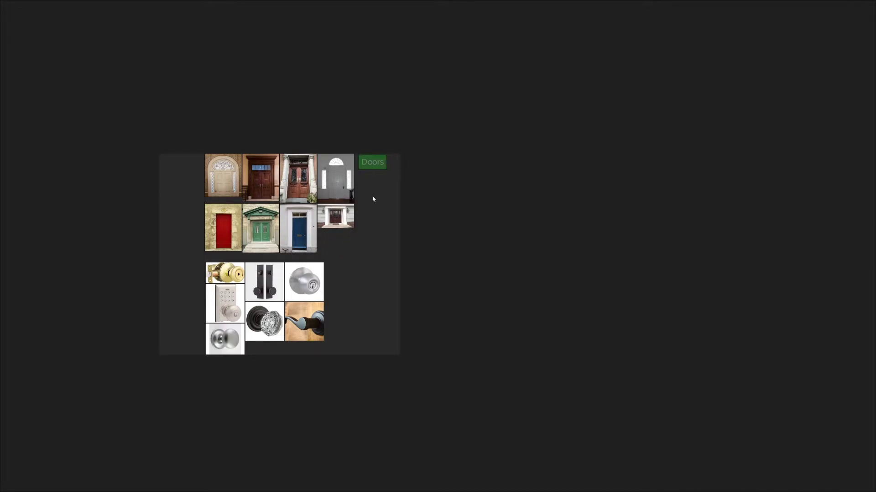
key("ctrl+f")
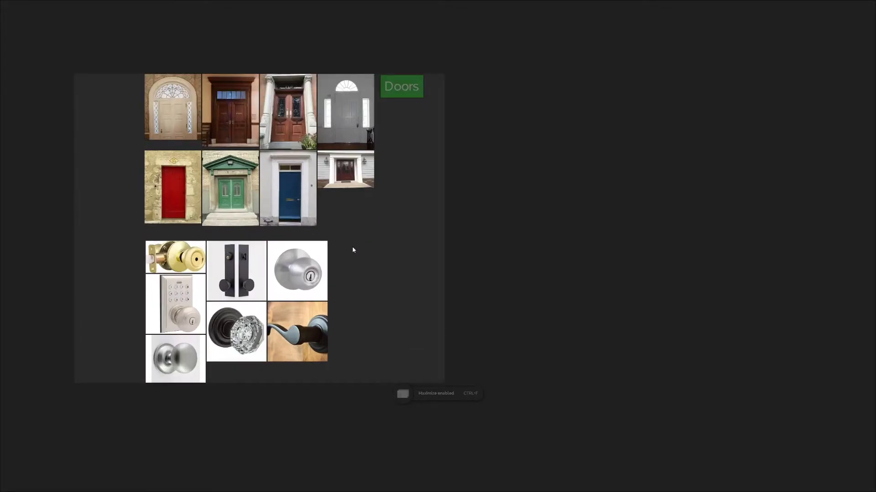
- Add a note reading "Door Knobs" in the empty area beside the door knob photos
right_click(352, 248)
left_click(359, 260)
key("ctrl+n")
type("Door Knobs")
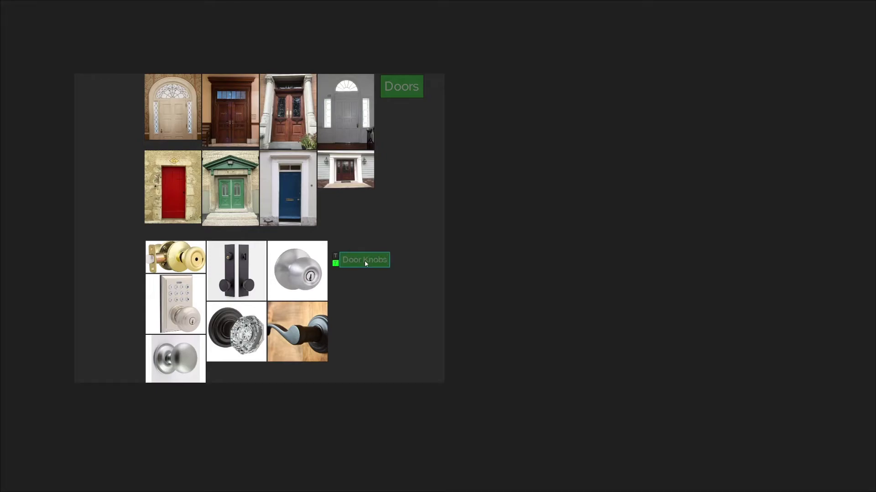
left_click(376, 294)
- Move the "Door Knobs" note against the upper row of knob photos and optimize the canvas to fit the content
mouse_move(364, 259)
left_mouse_down()
mouse_move(392, 248)
mouse_move(351, 254)
left_mouse_up()
scroll(376, 285, "down", 2)
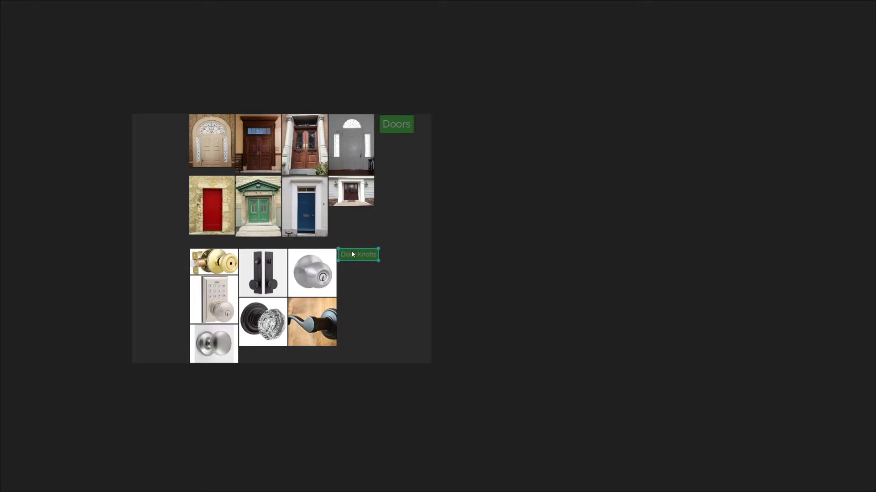
right_click(171, 237)
left_click(216, 341)
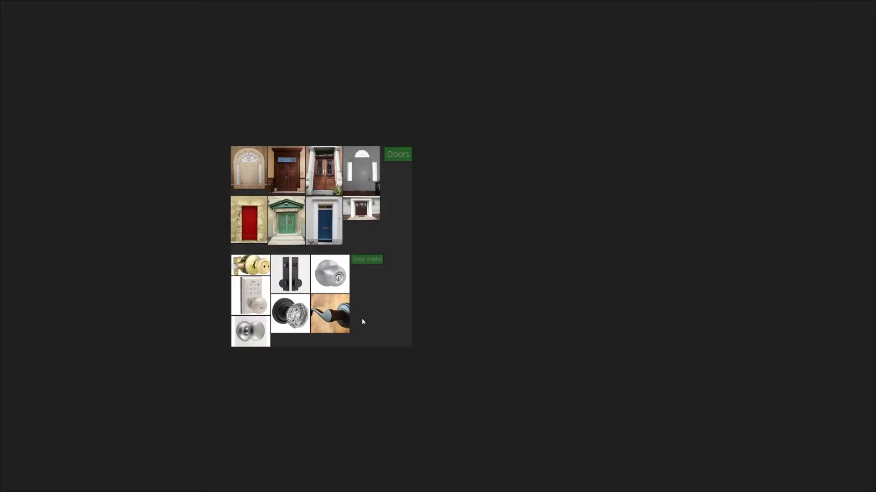
- Save the reference board as a PureRef scene named "Doors" in the PureRef folder
right_click(371, 277)
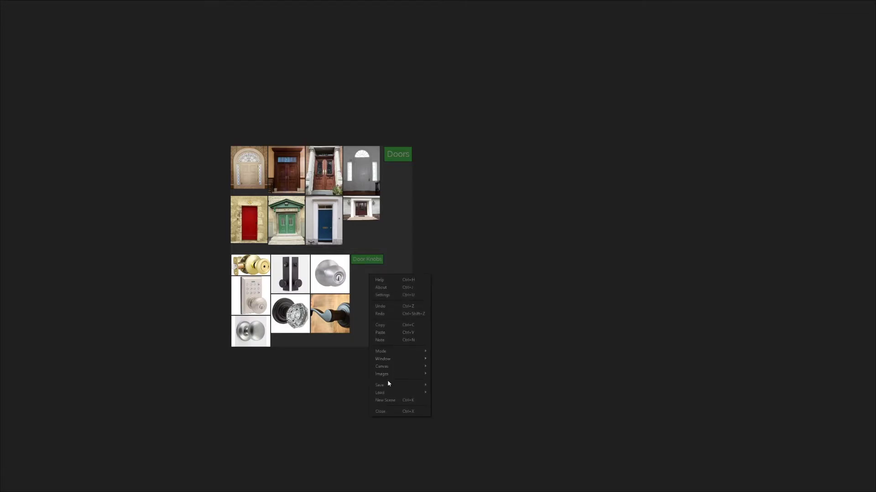
mouse_move(394, 389)
left_click(449, 386)
left_click(91, 66)
left_click(67, 150)
left_click_drag(67, 150, 39, 151)
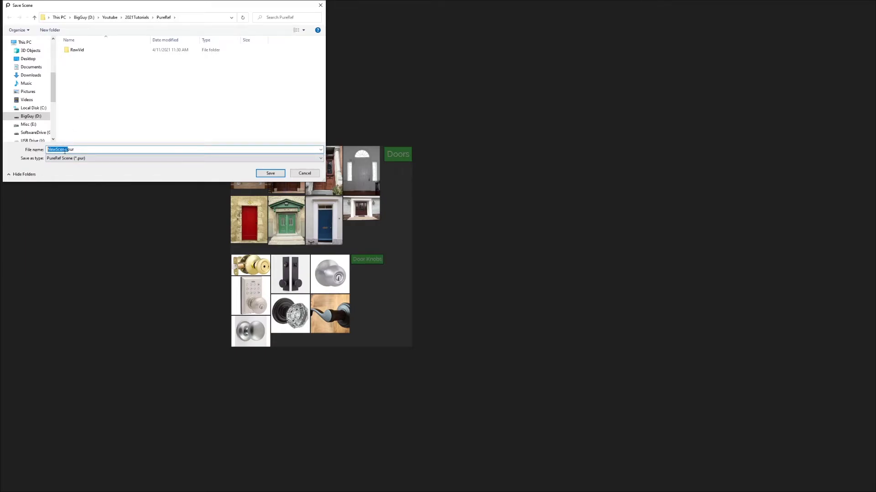
type("Doors")
key("Return")
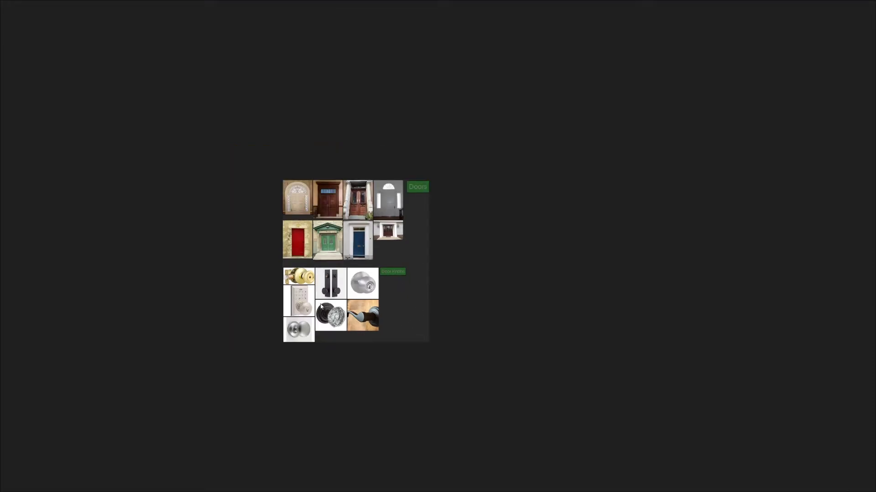
- Minimize the reference board to reveal Blender and bring the board back in front of it
scroll(402, 301, "up", 2)
left_click_drag(403, 300, 391, 296)
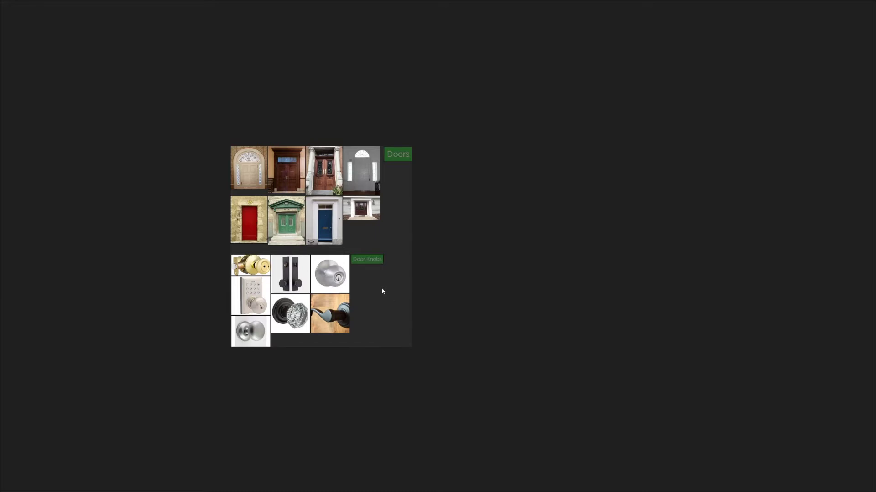
key("ctrl+m")
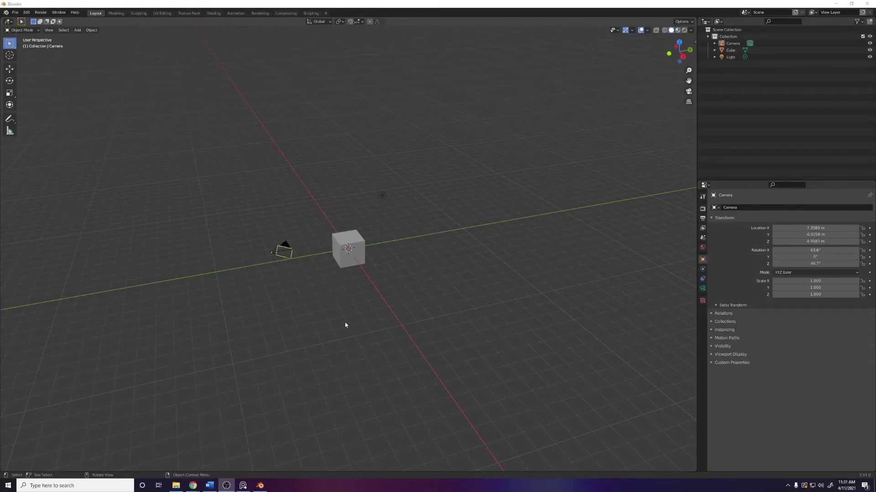
left_click(244, 487)
- Narrow the board window around the photos and move it to the upper corner of Blender's 3D viewport
scroll(509, 223, "down", 3)
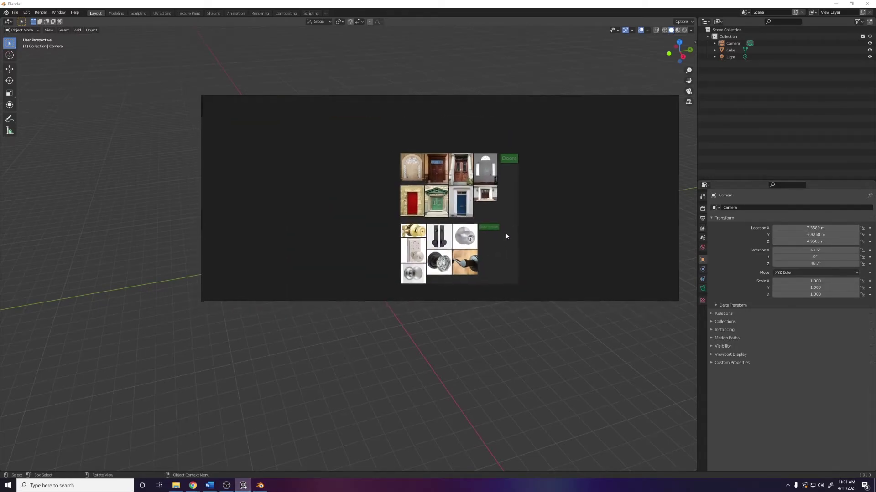
left_click_drag(505, 233, 531, 231)
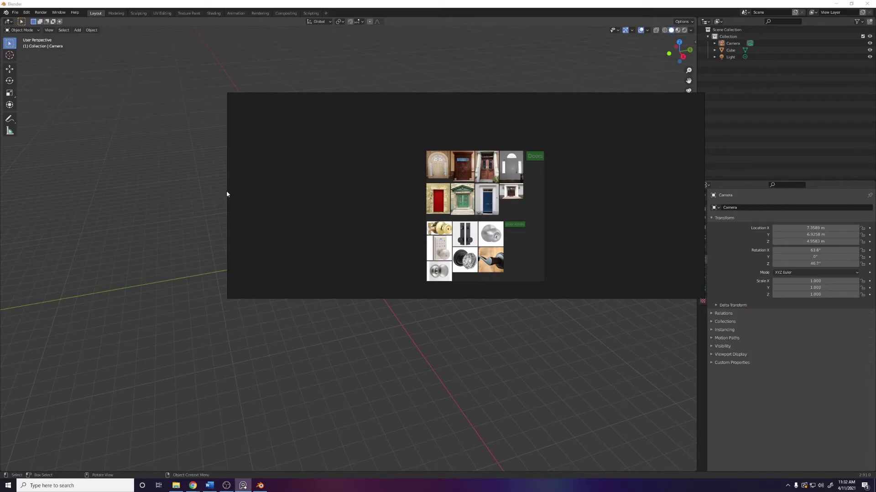
left_click_drag(227, 194, 378, 188)
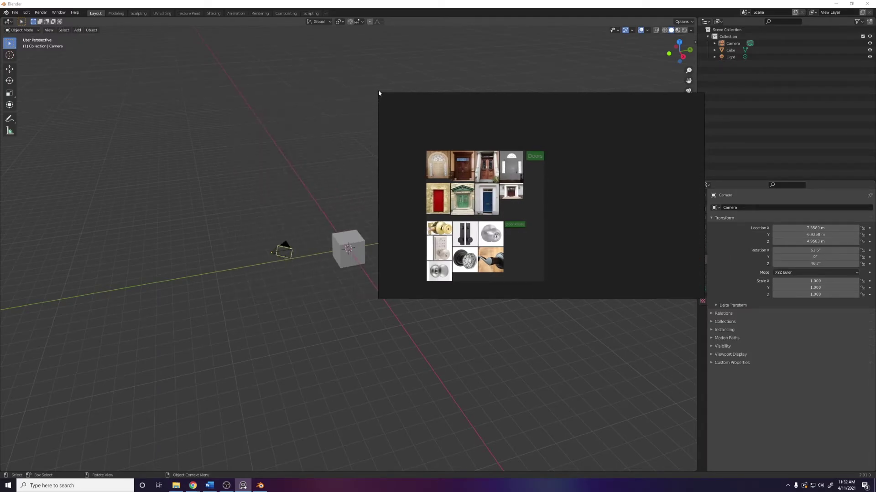
left_click_drag(378, 141, 401, 146)
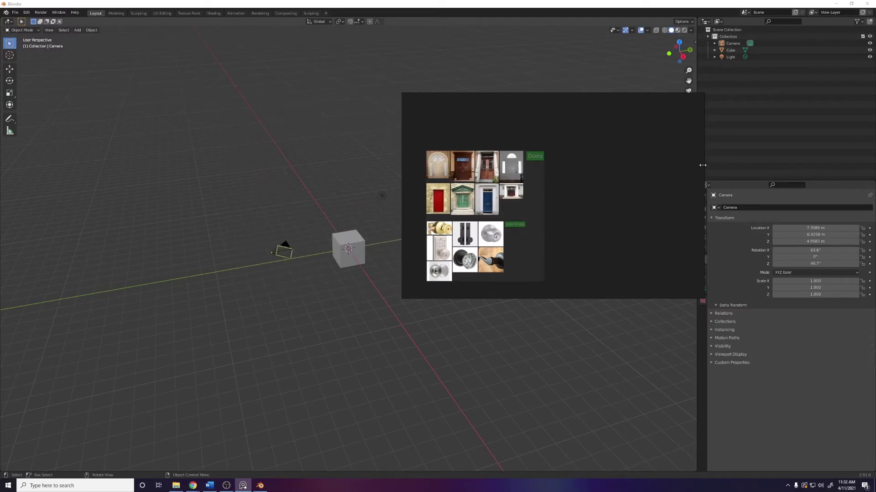
left_click_drag(702, 165, 584, 182)
left_click_drag(547, 261, 639, 211)
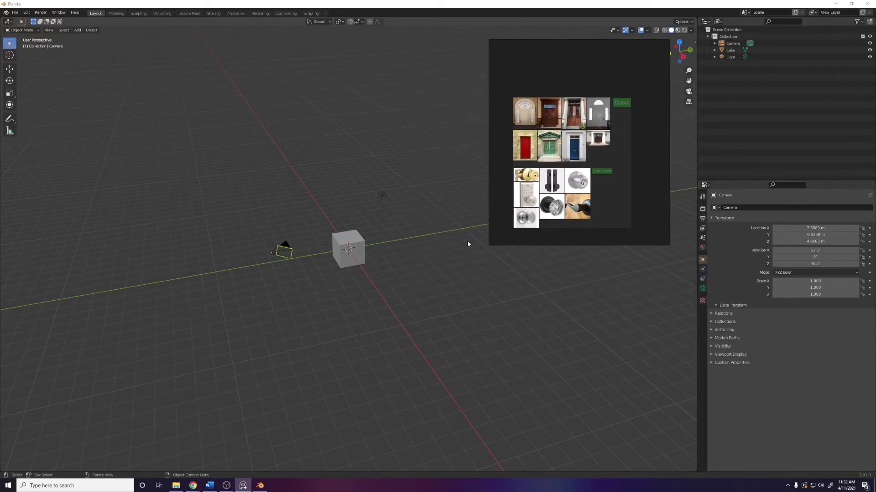
- Turn on Always On Top for the board window and orbit Blender's viewport with the references in view
left_click_drag(354, 260, 309, 299)
left_click(243, 485)
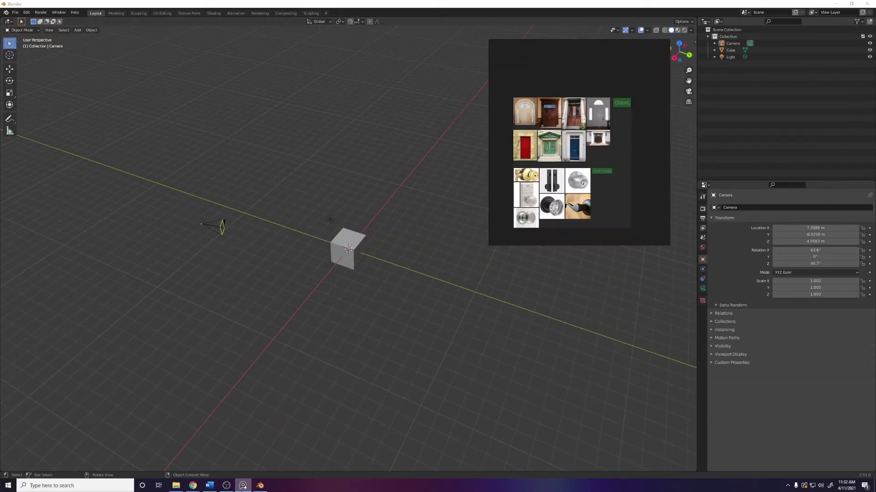
right_click(623, 198)
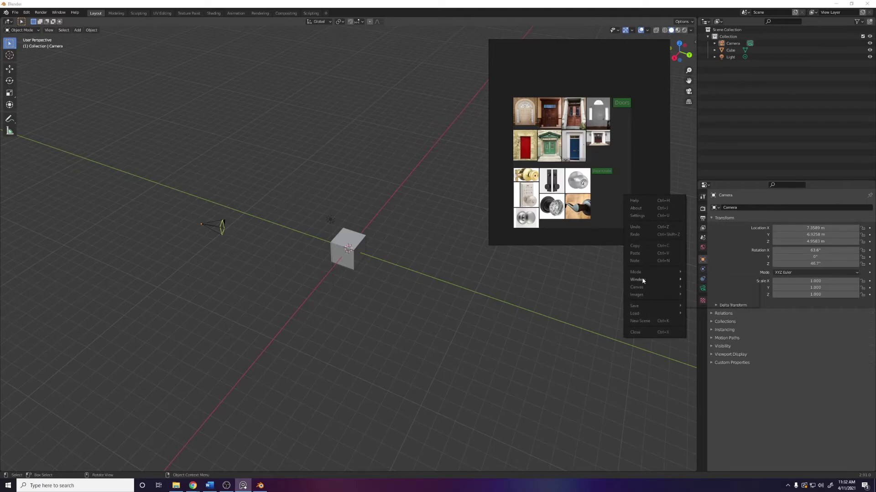
mouse_move(645, 272)
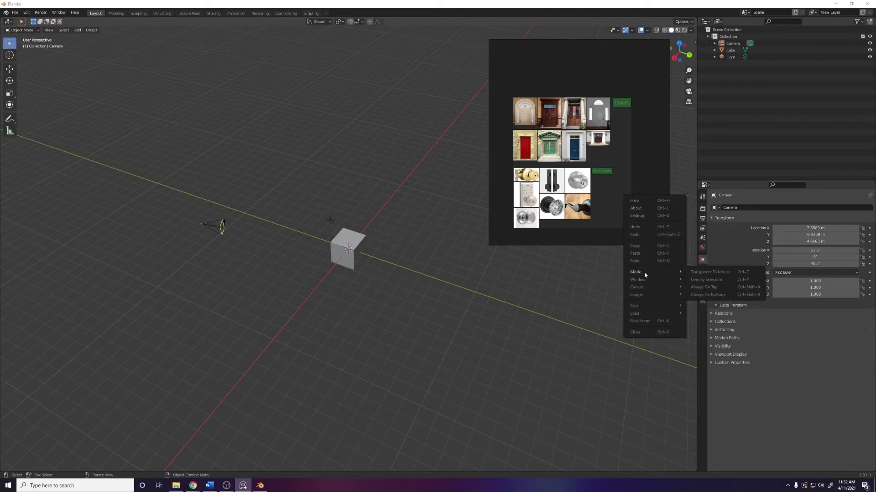
left_click(713, 289)
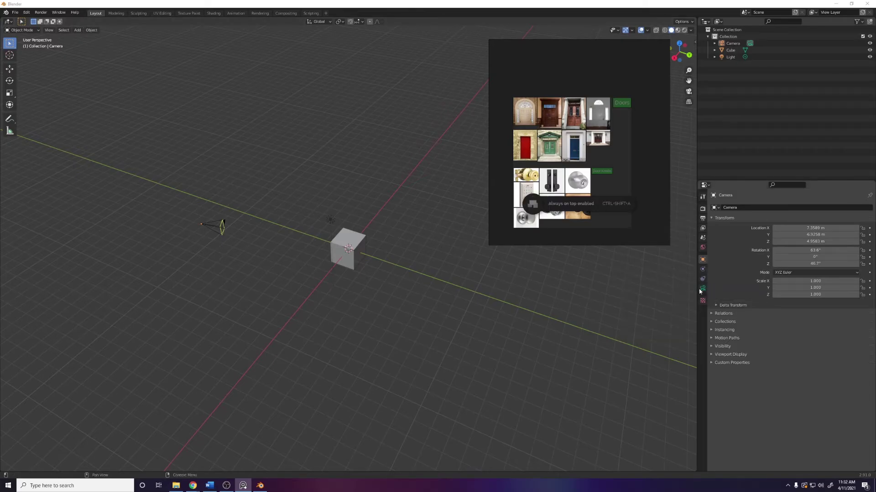
left_click_drag(516, 293, 487, 283)
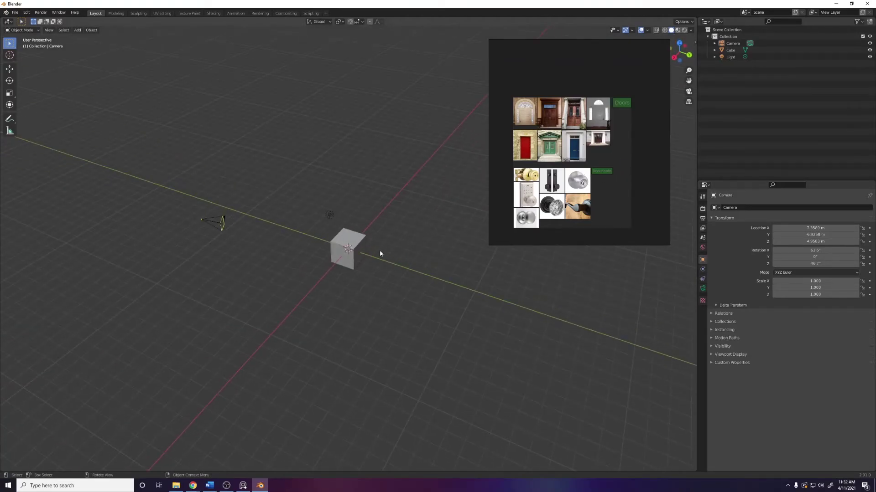
left_click_drag(374, 254, 394, 275)
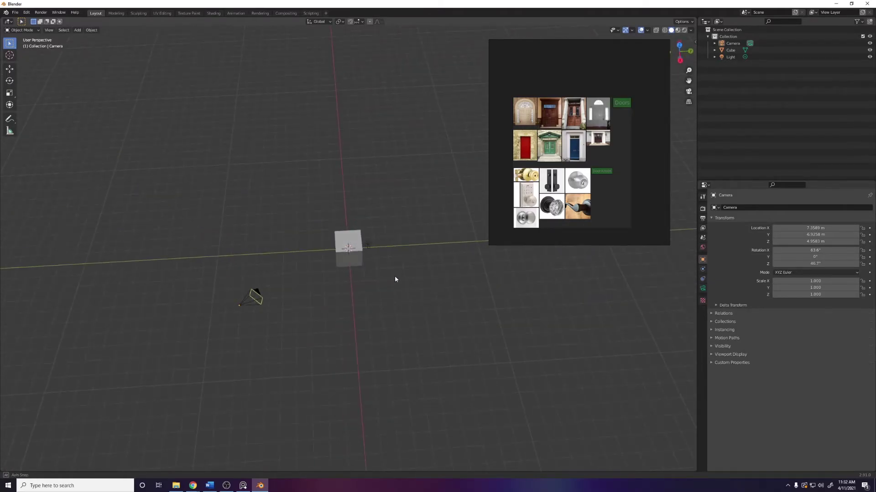
- Turn off Always On Top for the board, switch to Blender, and bring the board back to the front
right_click(629, 203)
mouse_move(638, 277)
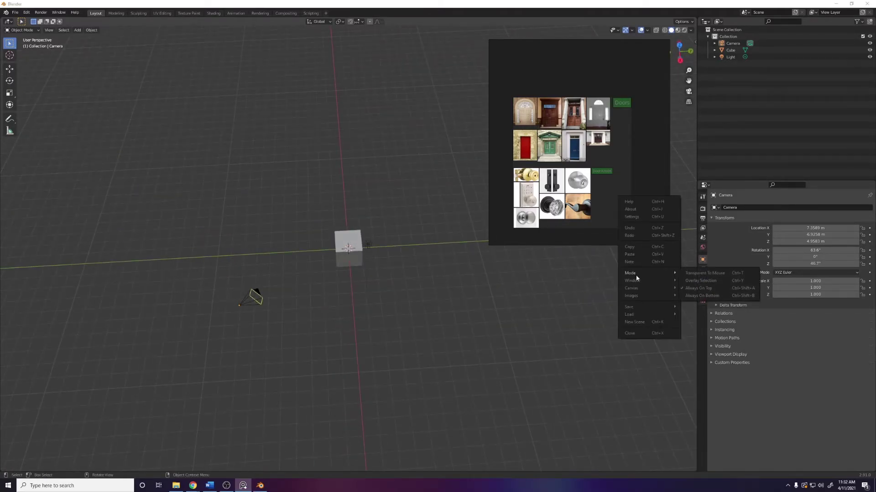
left_click(700, 289)
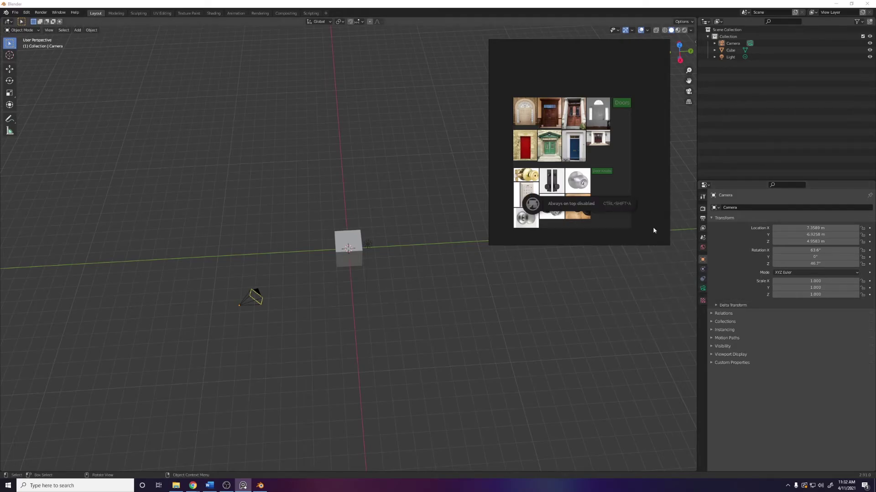
left_click(562, 311)
left_click(242, 487)
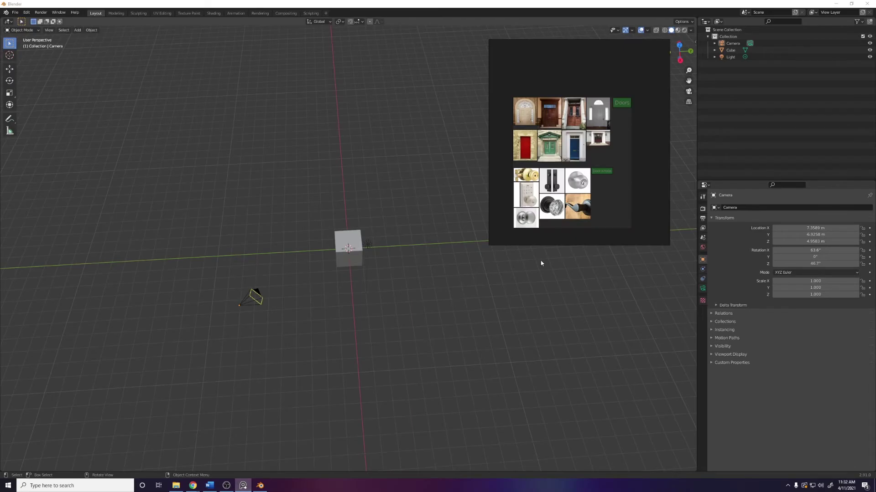
- Move the board window over the middle of the viewport and turn on its maximized window mode
left_click_drag(626, 199, 407, 280)
right_click(407, 283)
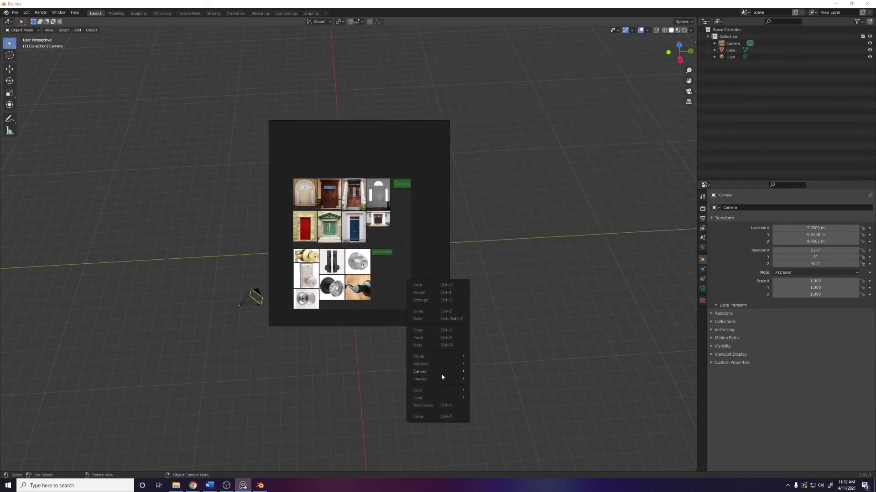
mouse_move(442, 373)
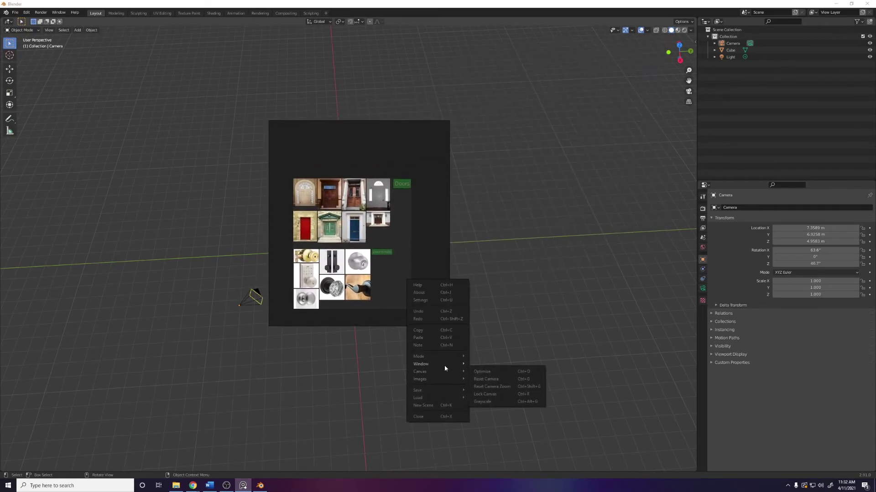
left_click(479, 365)
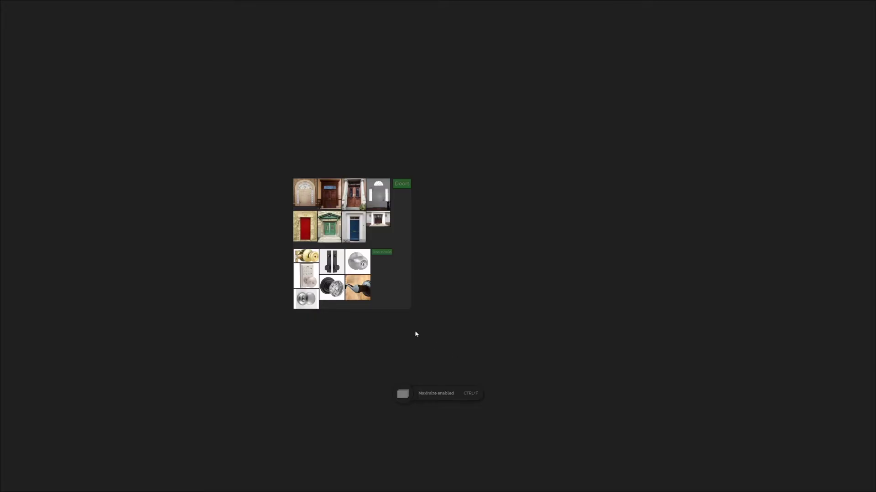
- Crop the round silver knob photo and the black two-piece handle photo closer around the hardware
scroll(357, 290, "up", 5)
scroll(354, 292, "down", 1)
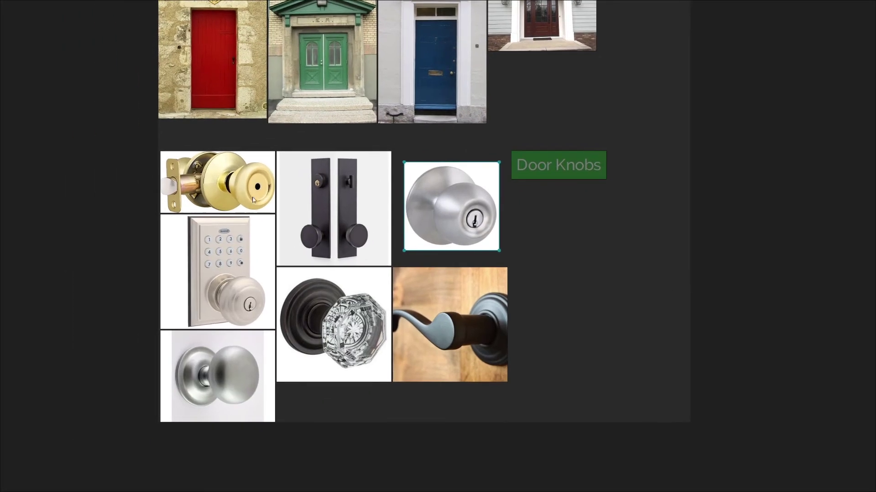
left_click_drag(317, 173, 300, 160)
left_click(367, 260)
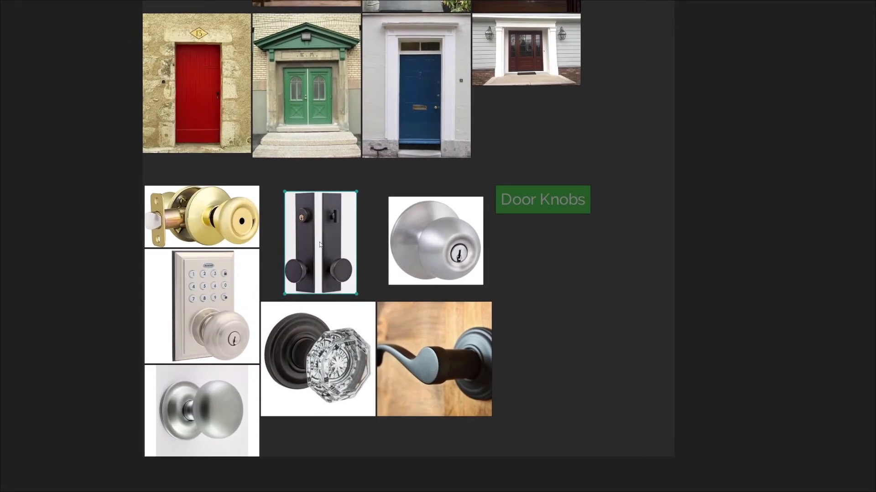
- Reset the cropping of the black two-piece handle photo
right_click(314, 232)
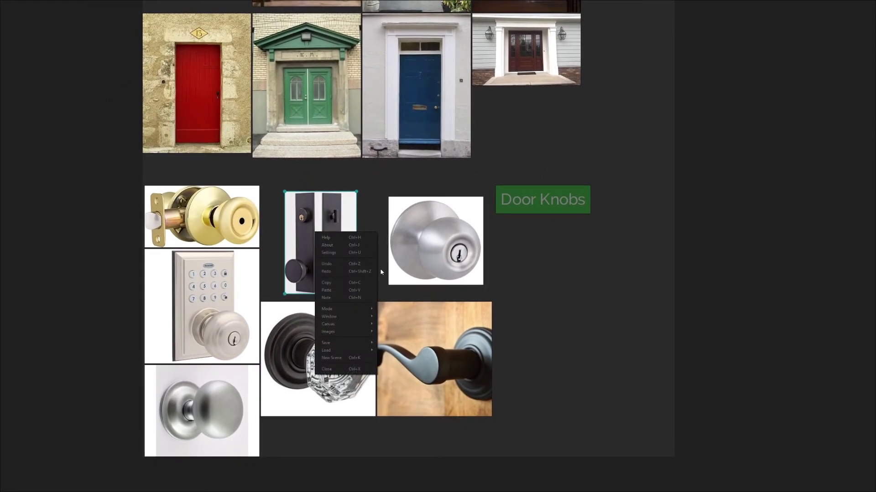
mouse_move(346, 332)
mouse_move(402, 341)
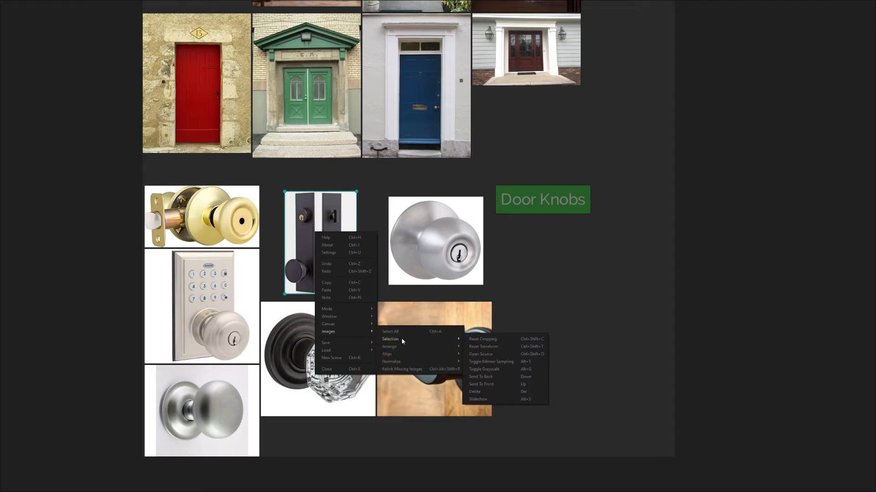
left_click(497, 341)
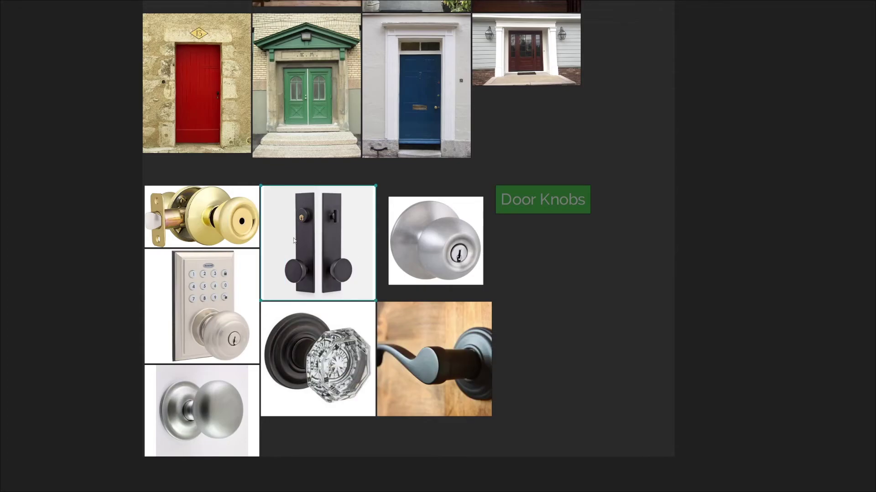
scroll(330, 264, "down", 3)
left_click_drag(357, 260, 325, 312)
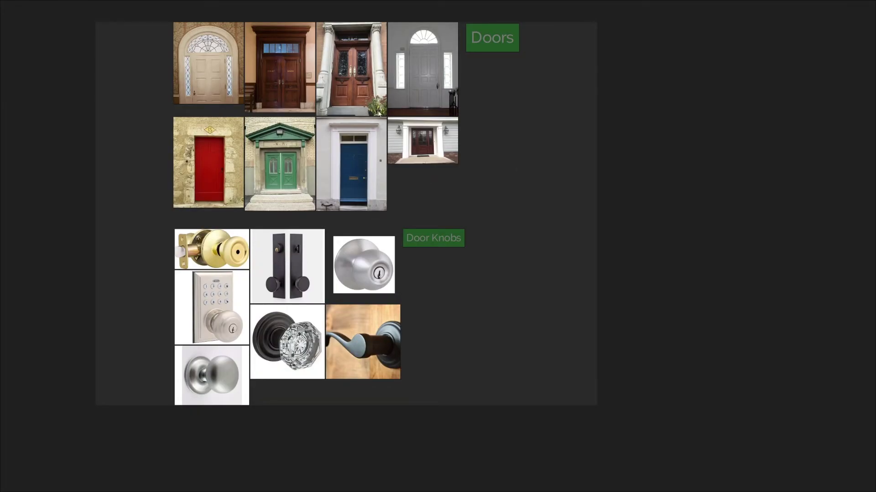
left_click_drag(421, 274, 434, 266)
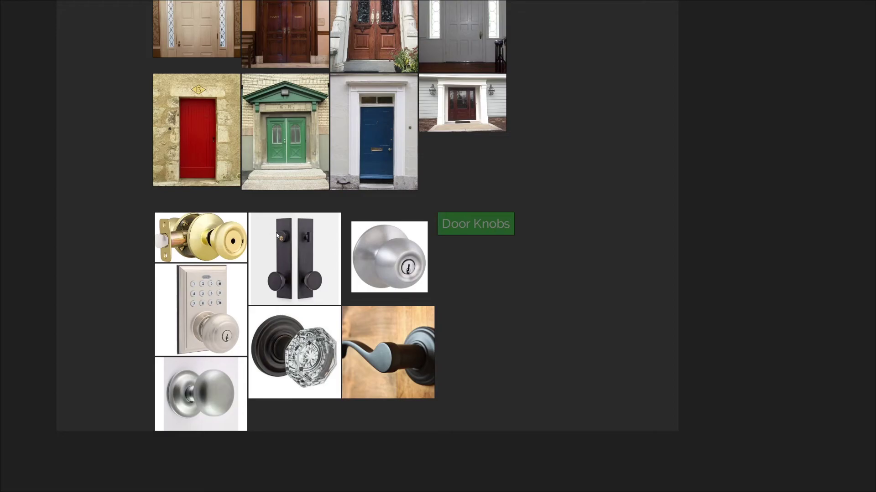
scroll(392, 209, "down", 2)
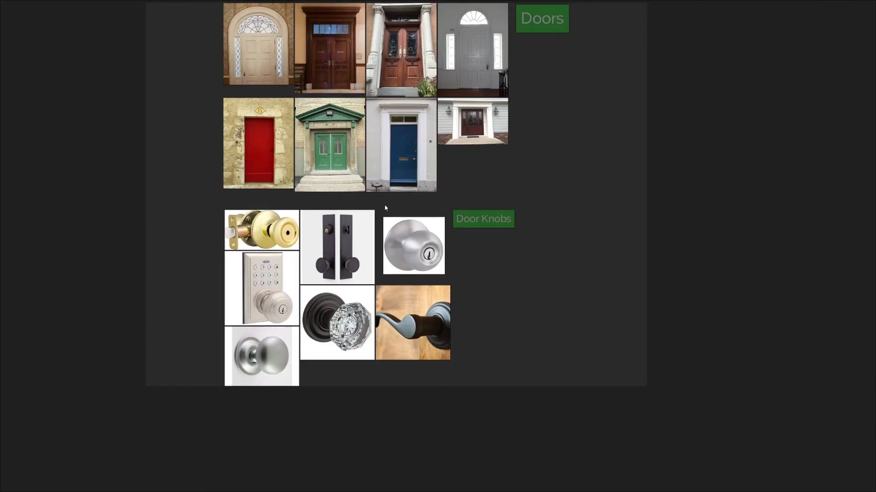
left_click_drag(376, 208, 339, 233)
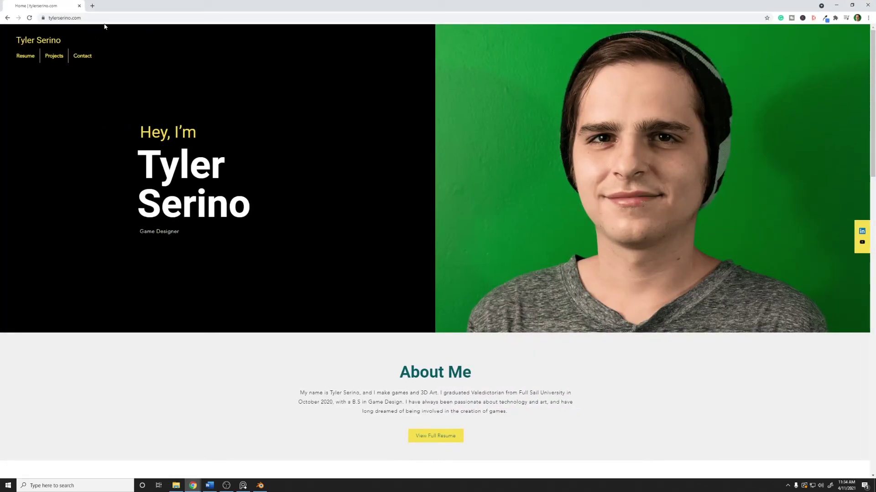
scroll(508, 94, "down", 10)
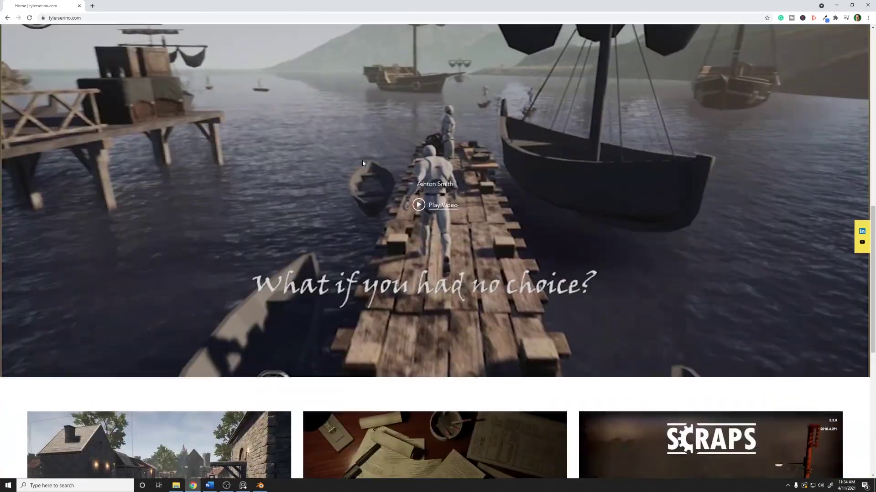
- Copy the portfolio website's address from the browser and paste it into the board to import the page's images
scroll(362, 160, "up", 10)
left_click(68, 18)
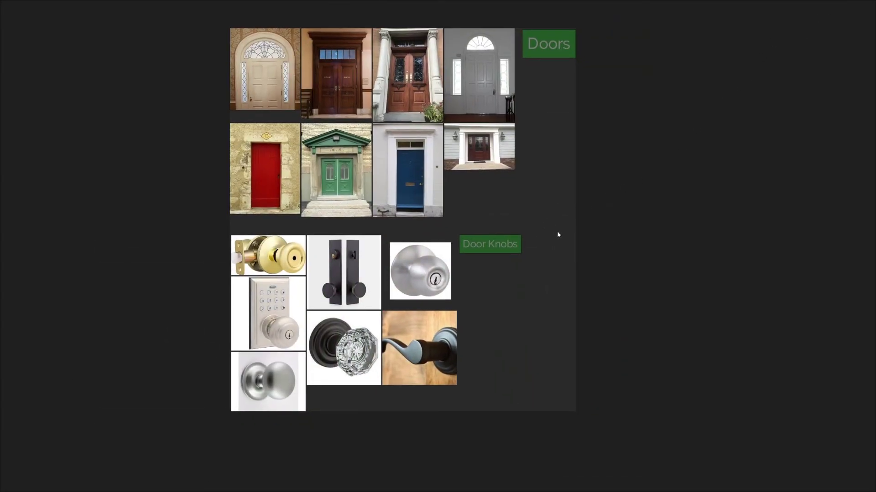
key("ctrl+v")
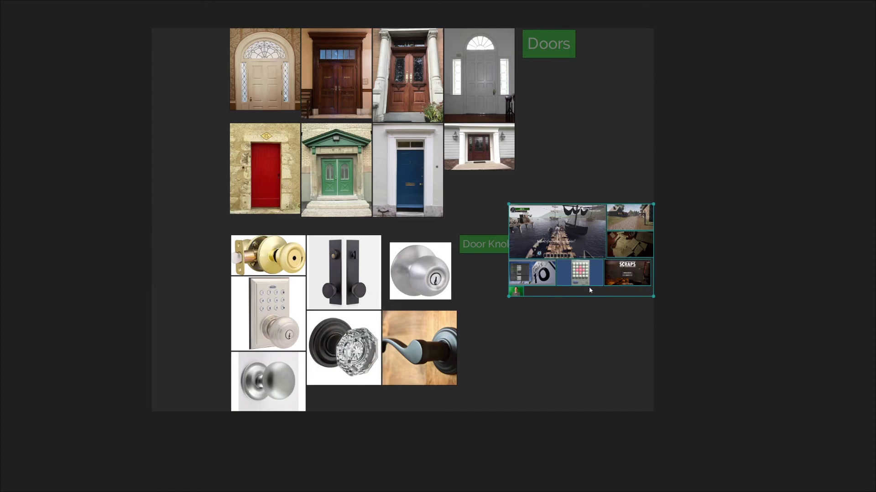
- Move the imported website images clear of the Door Knobs label into the empty area below it and inspect them
scroll(581, 269, "up", 4)
left_click_drag(553, 265, 475, 303)
scroll(524, 255, "down", 2)
scroll(523, 253, "down", 1)
scroll(503, 318, "down", 2)
scroll(408, 292, "up", 2)
left_click_drag(476, 303, 417, 270)
scroll(409, 294, "down", 2)
scroll(412, 282, "up", 5)
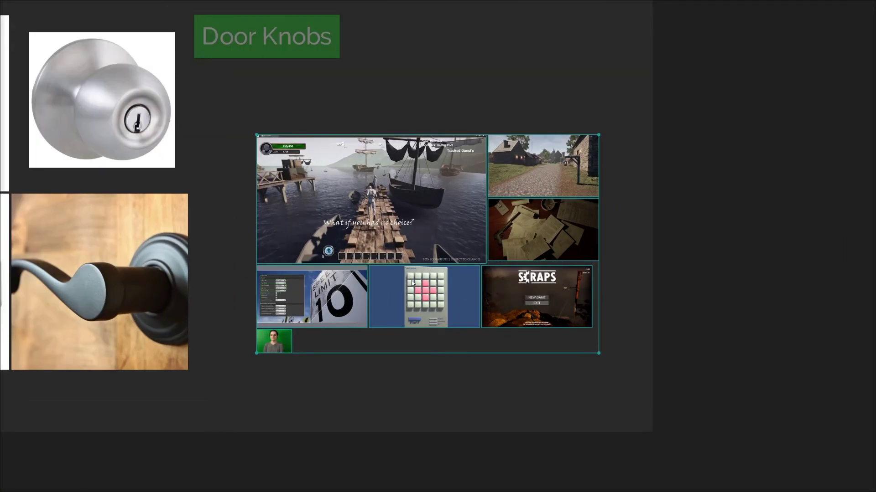
scroll(412, 283, "down", 2)
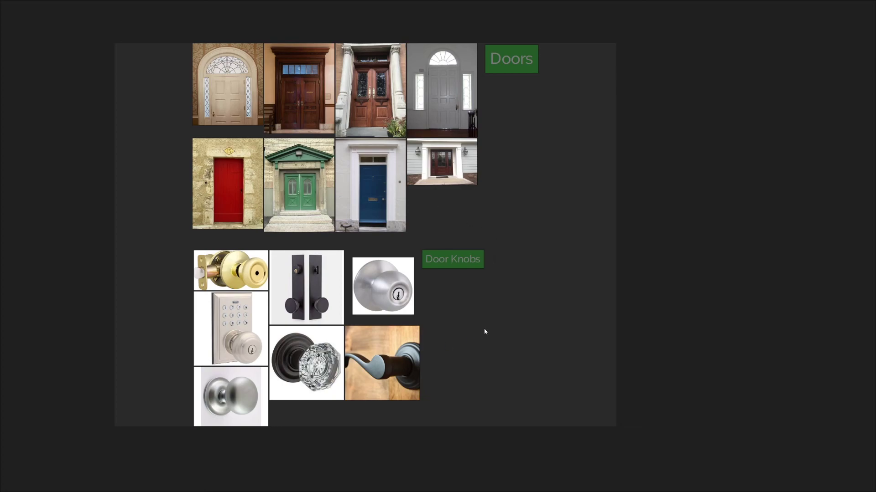
left_click_drag(479, 327, 461, 332)
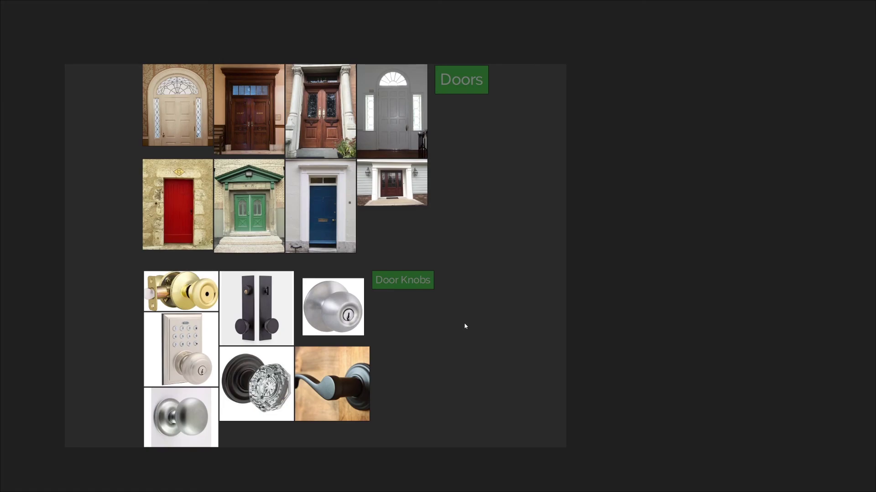
scroll(448, 319, "up", 2)
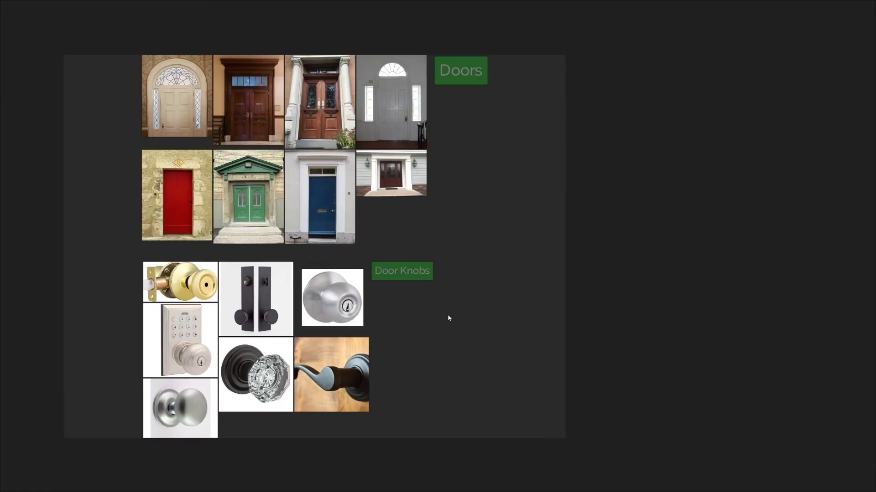
left_click_drag(452, 308, 473, 301)
scroll(472, 301, "down", 2)
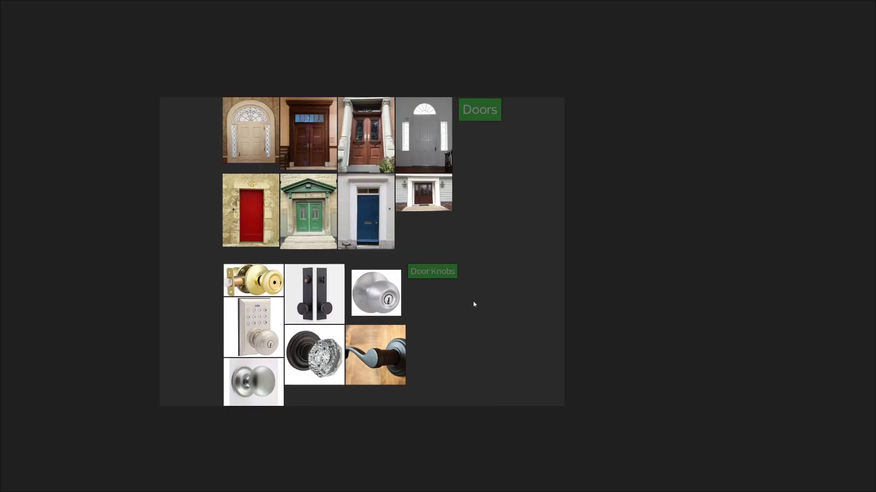
scroll(468, 303, "up", 1)
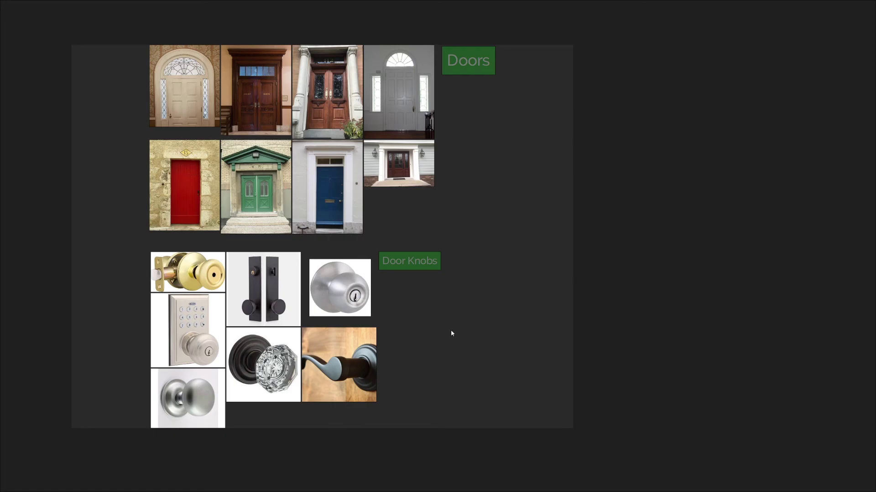
scroll(448, 323, "down", 1)
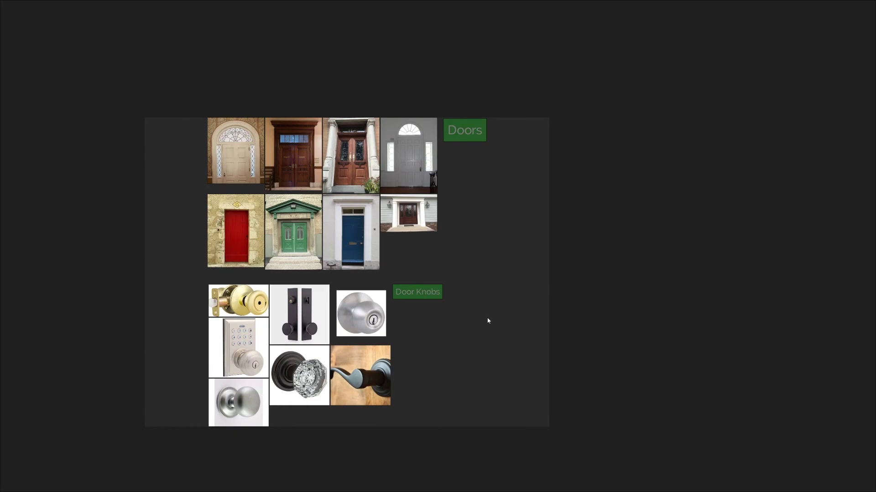